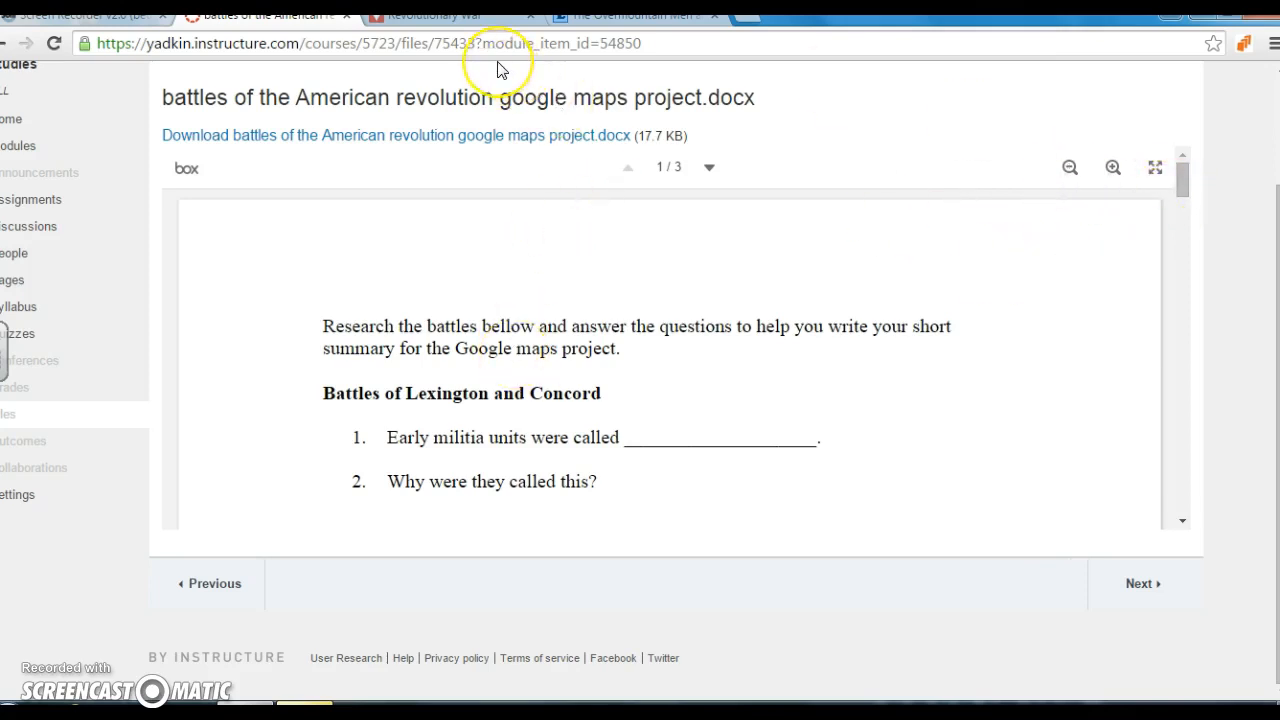
Step: Search the web for "my maps" in a new browser tab and open the Google My Maps site
click(748, 20)
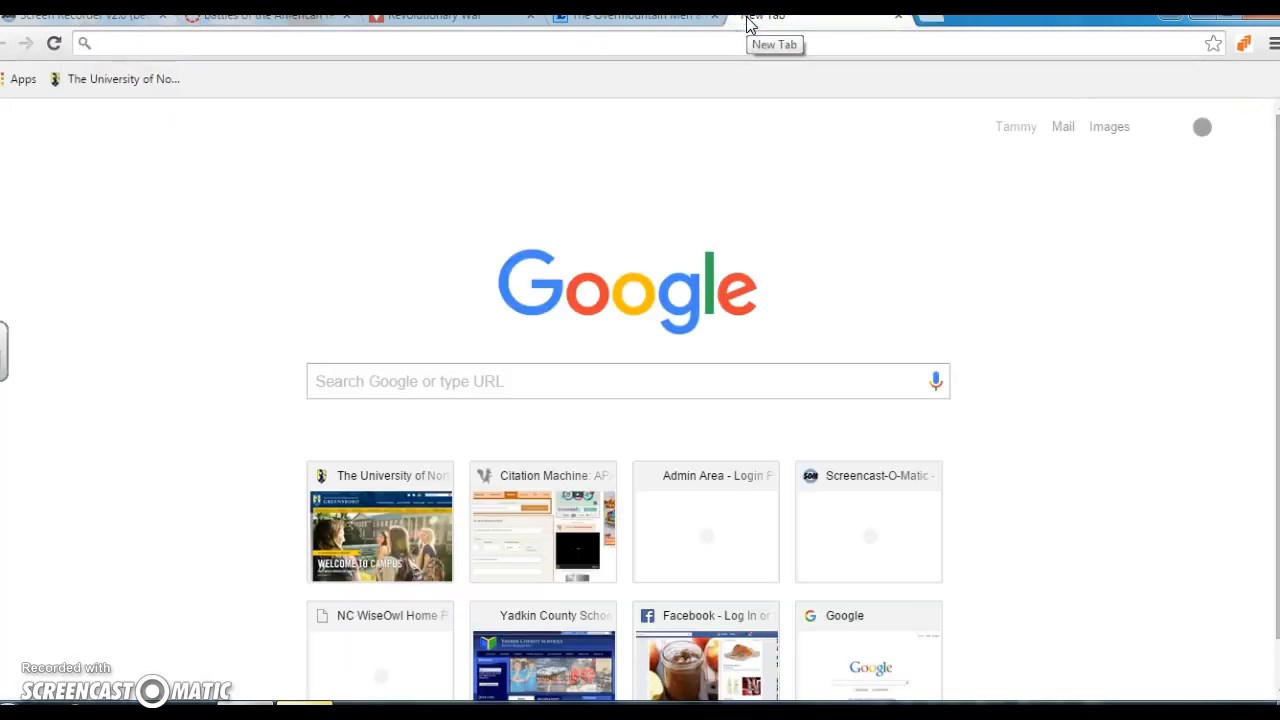
click(440, 380)
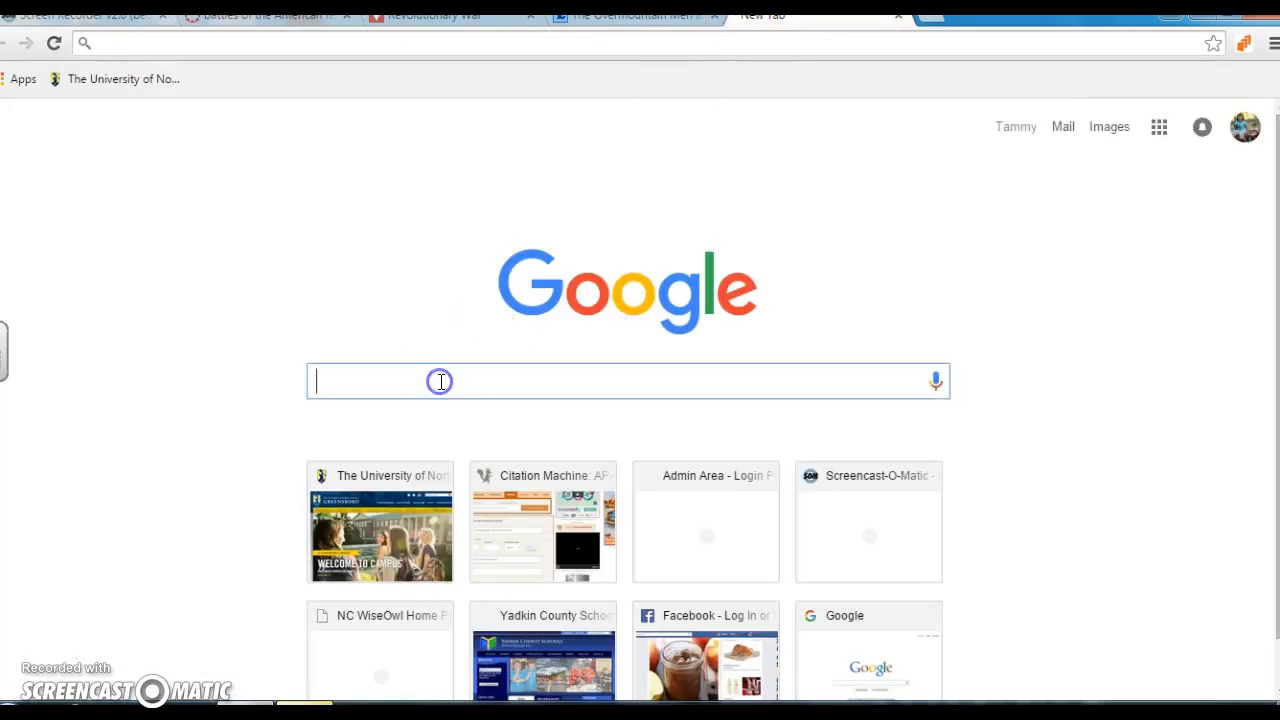
text(my maps)
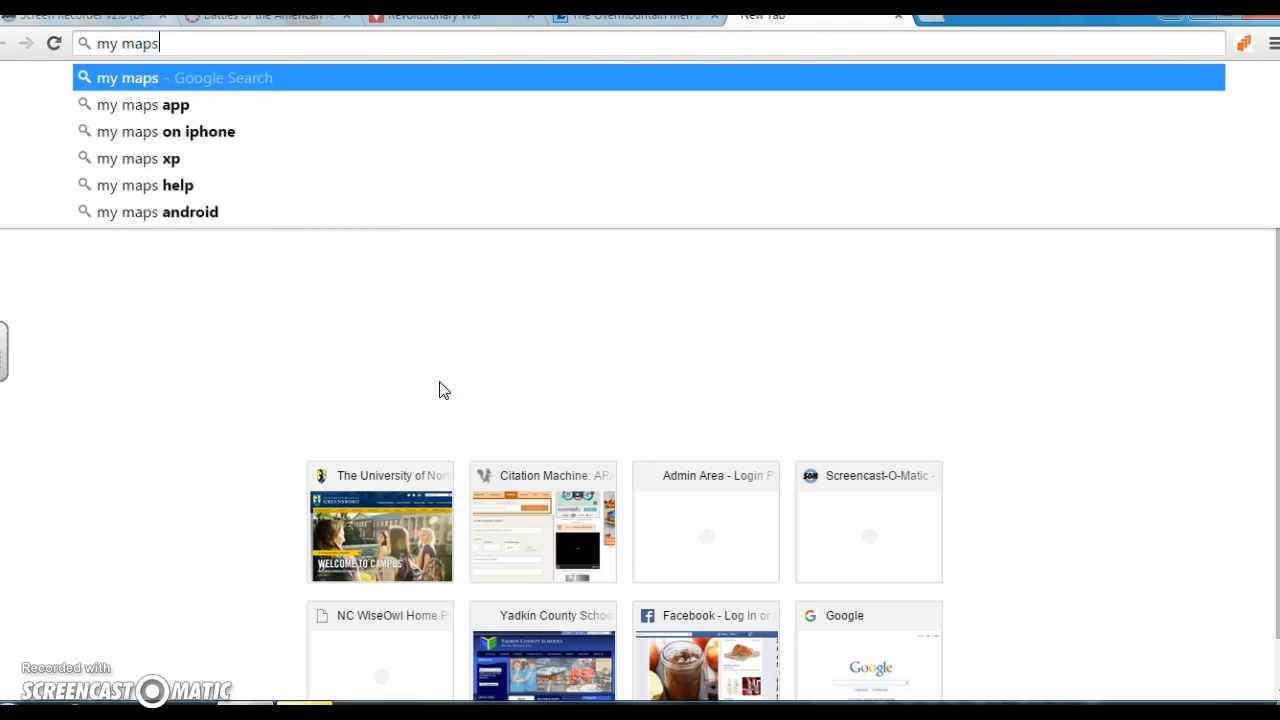
key(Return)
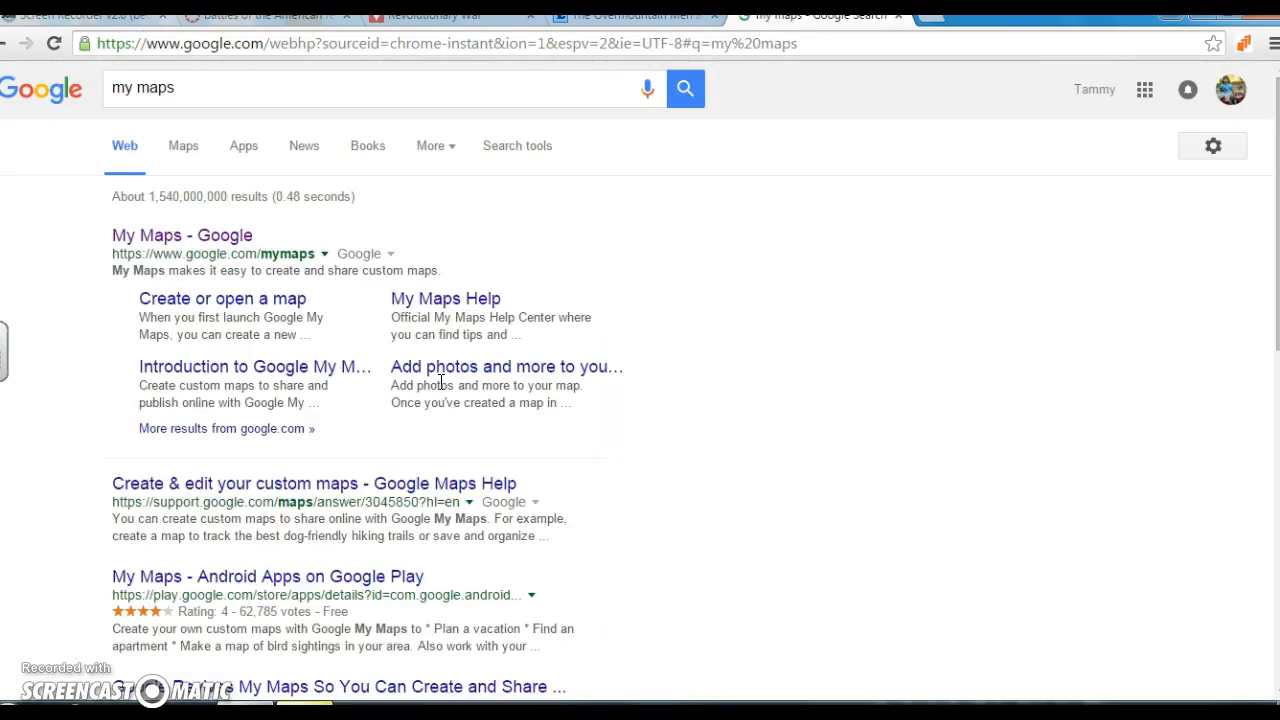
click(170, 237)
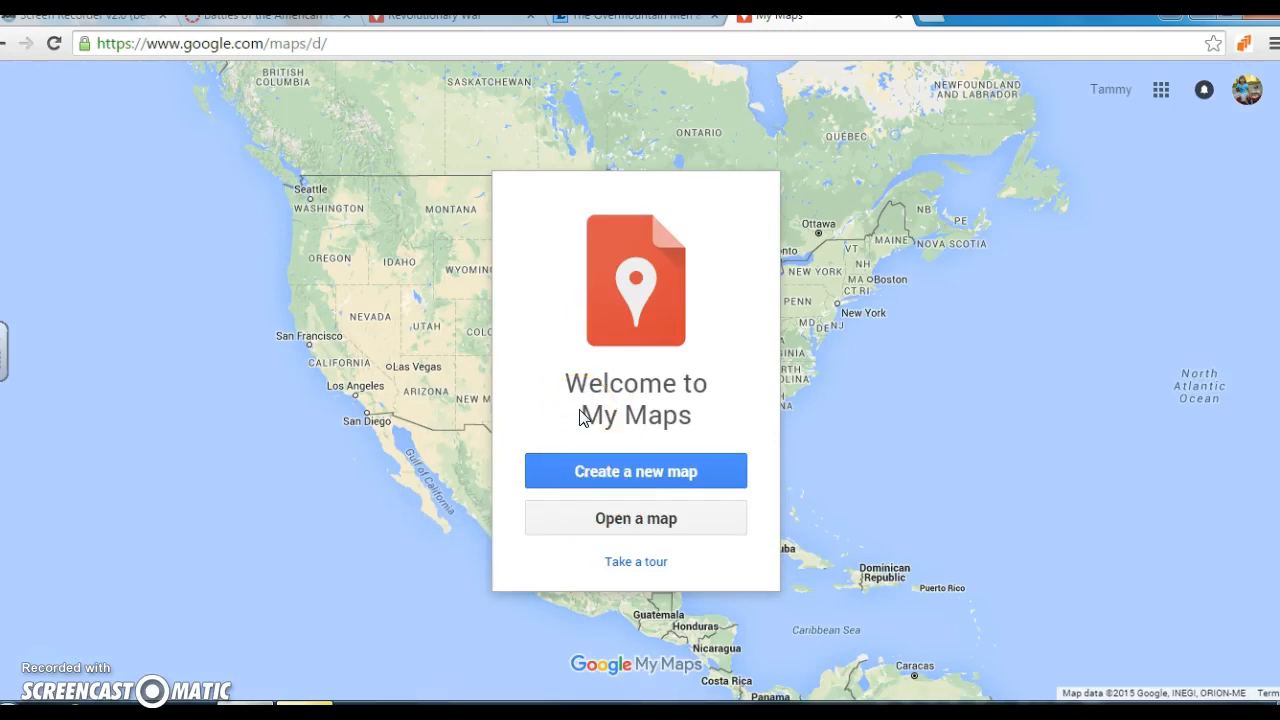
Step: Create a new map and title it "Revolutionary War"
click(576, 478)
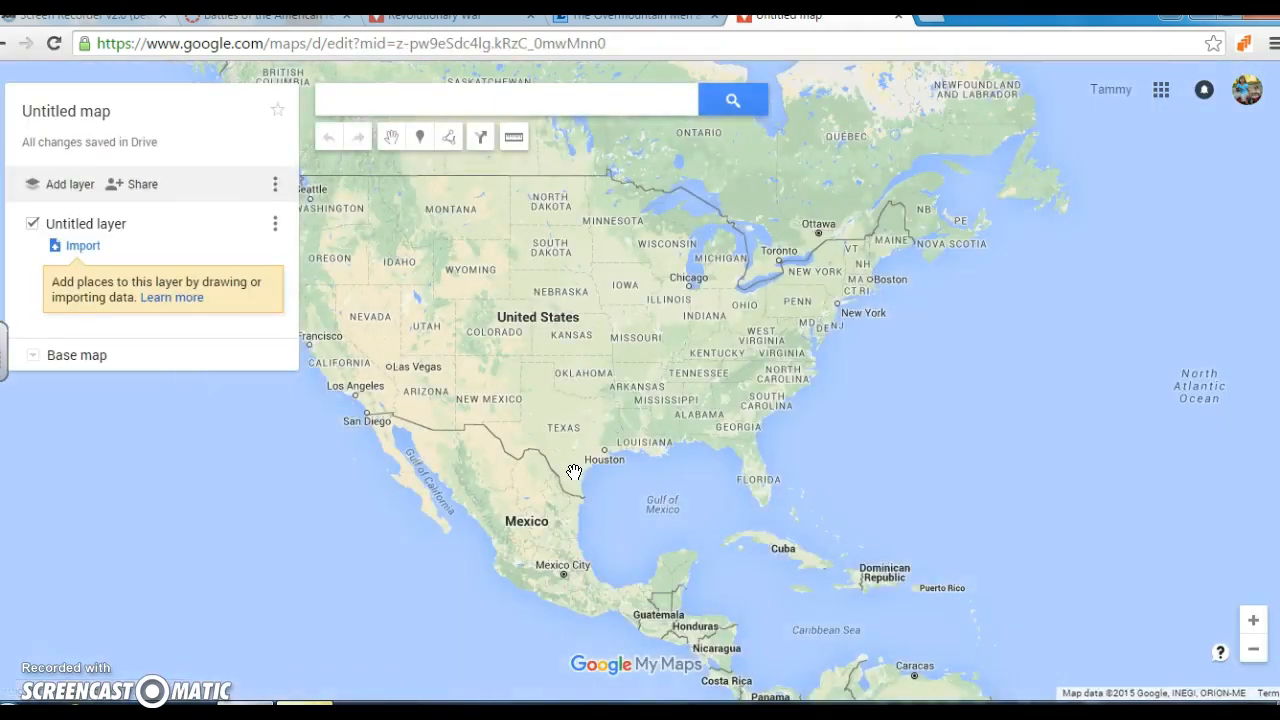
click(96, 118)
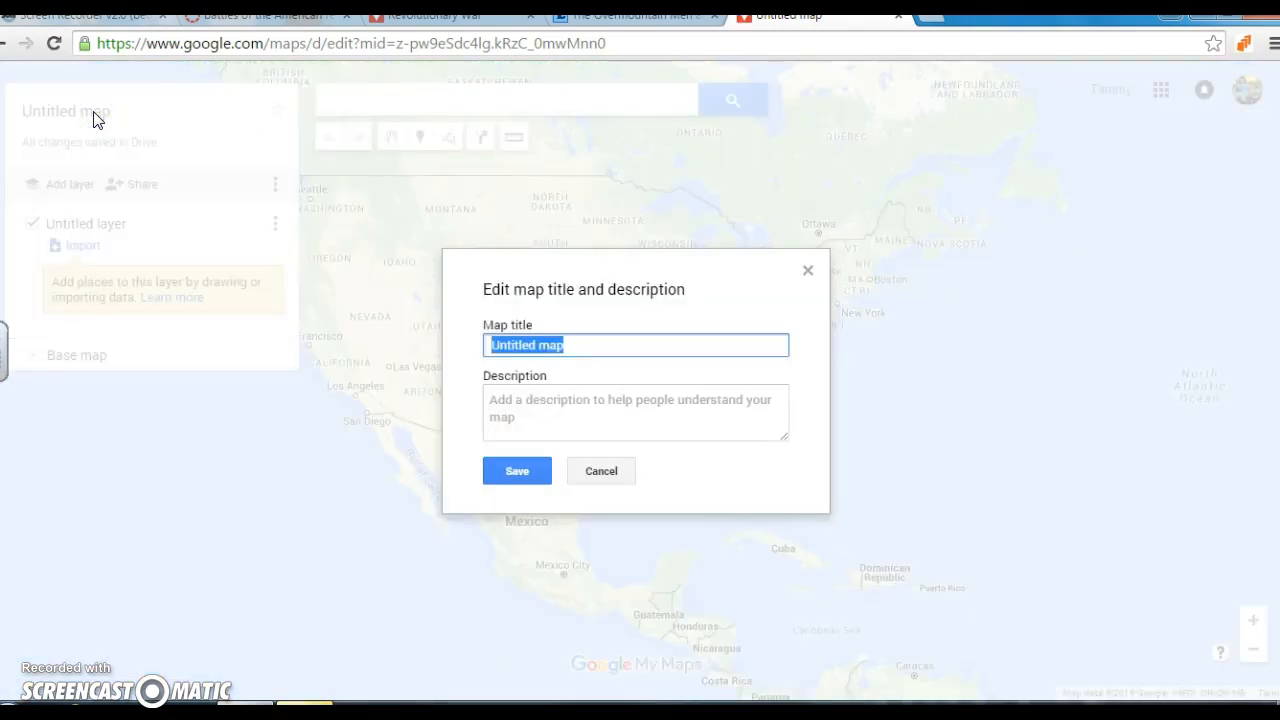
text(Revolutionary War)
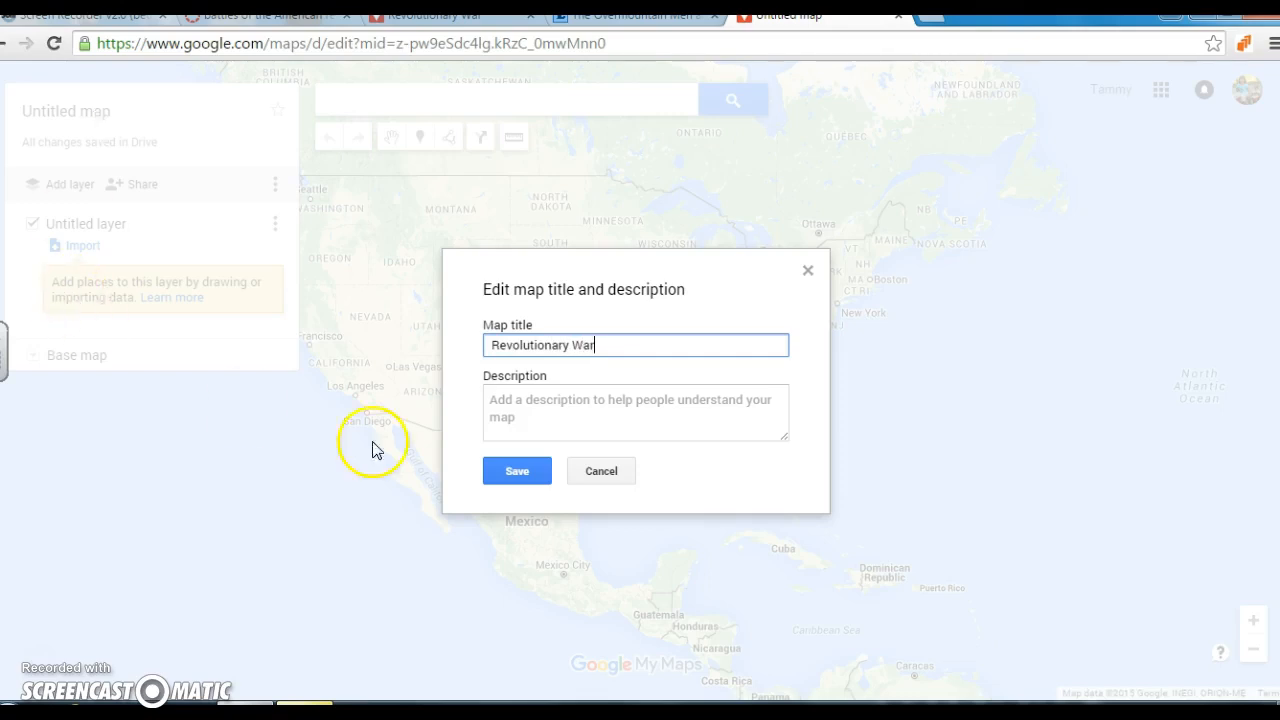
click(510, 472)
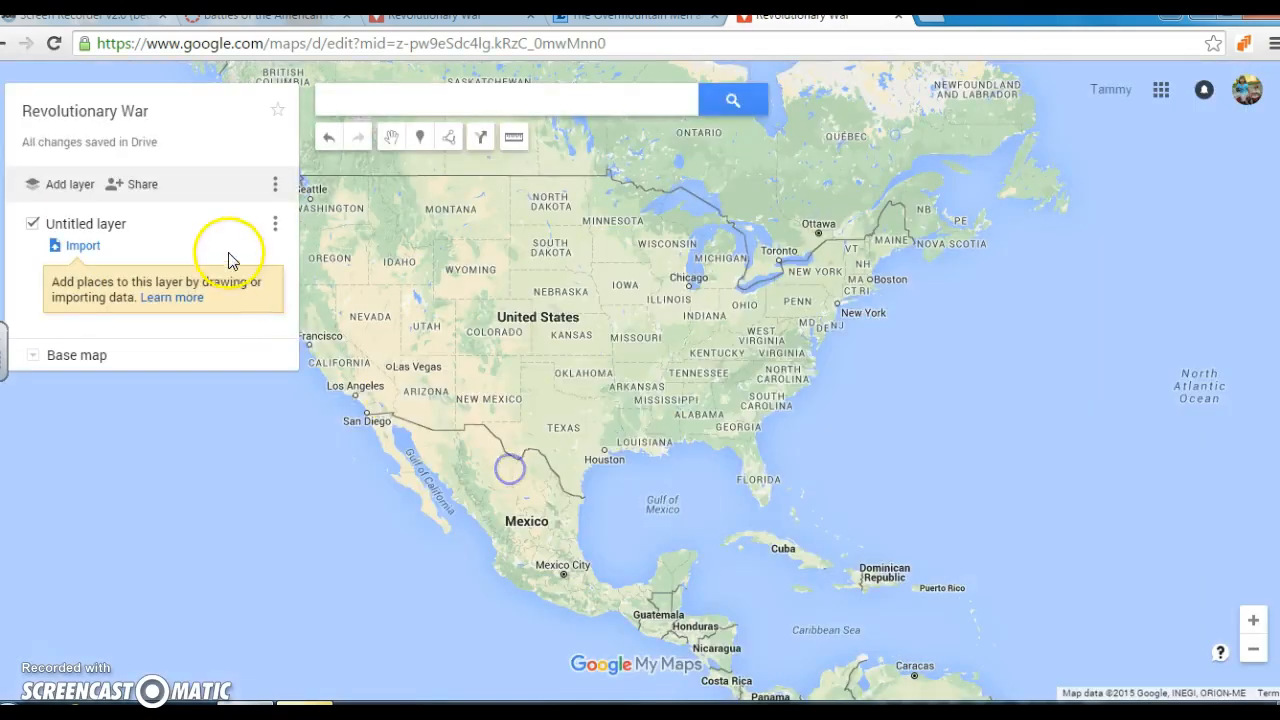
Step: Prepare an invitation giving a collaborator edit access to the map, and discard it
click(141, 187)
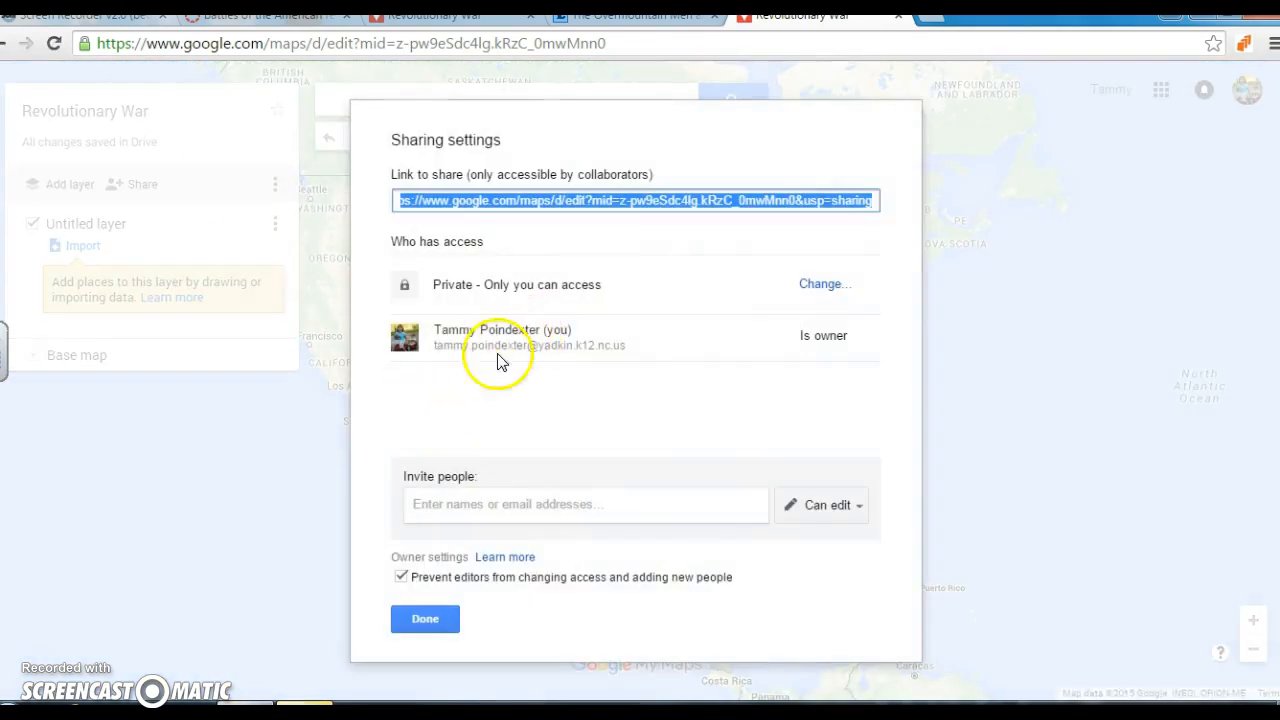
click(460, 504)
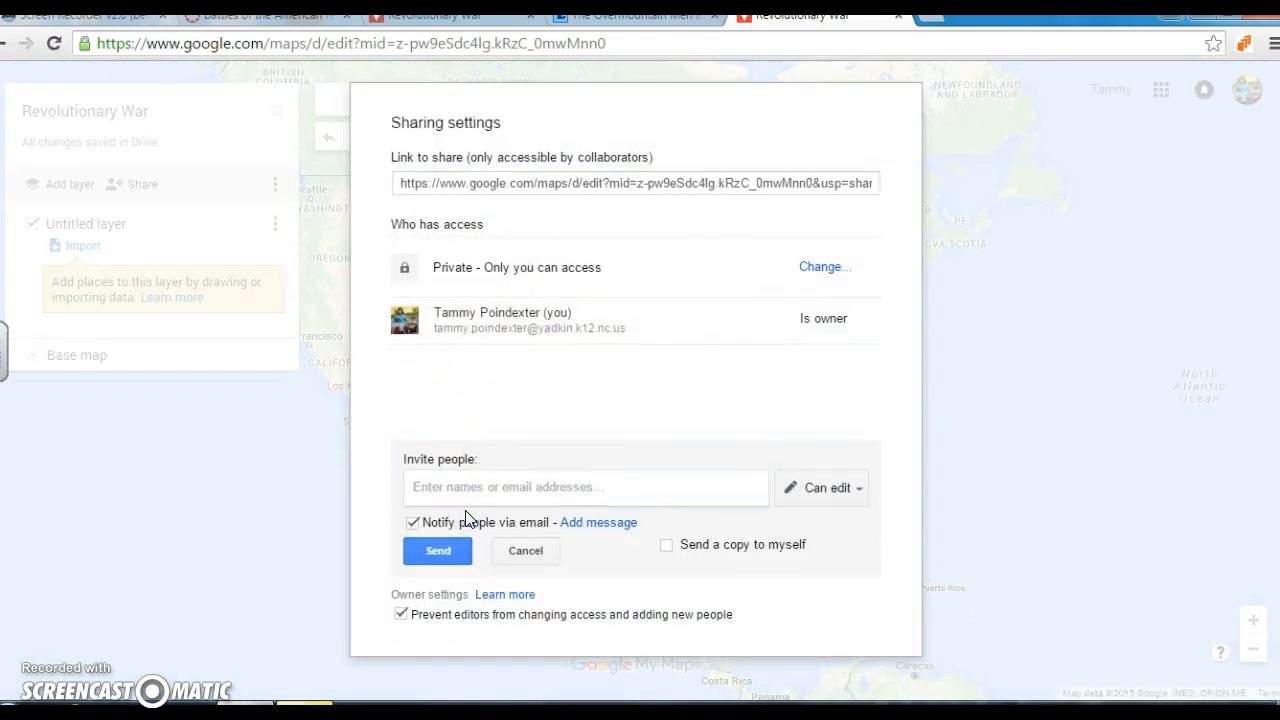
click(443, 491)
text(Allen)
click(466, 511)
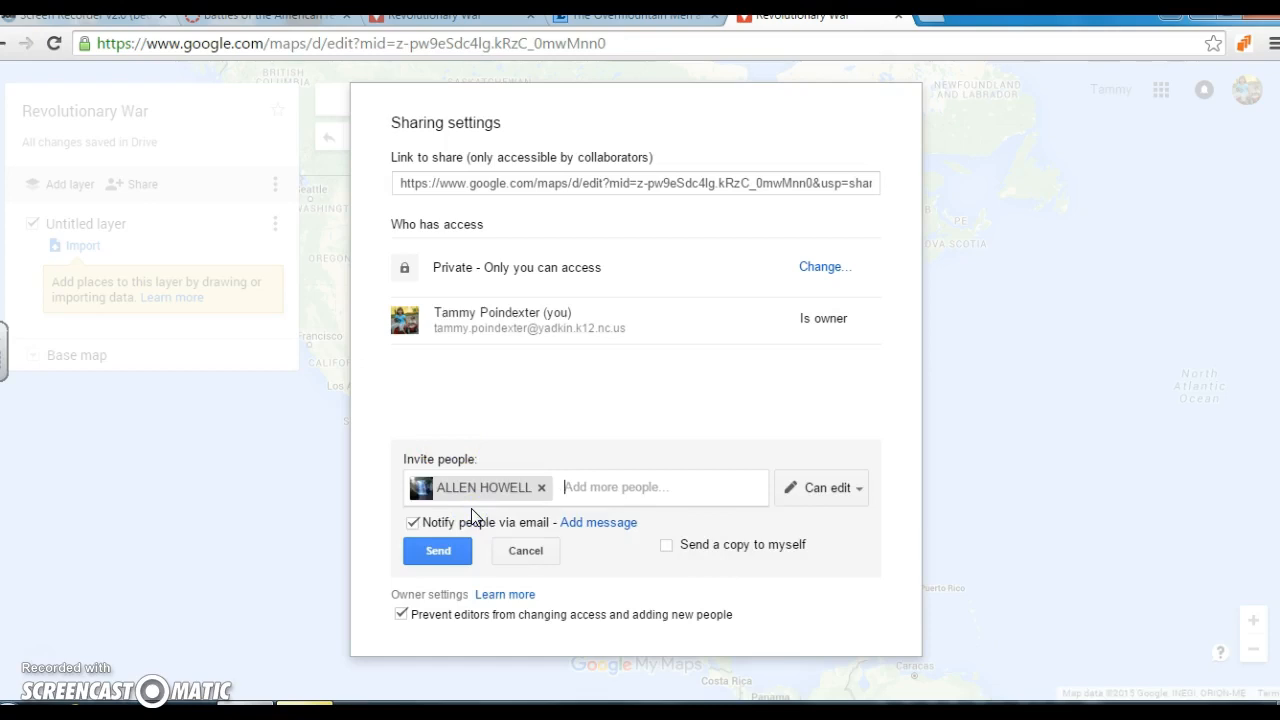
click(441, 550)
click(516, 556)
click(445, 603)
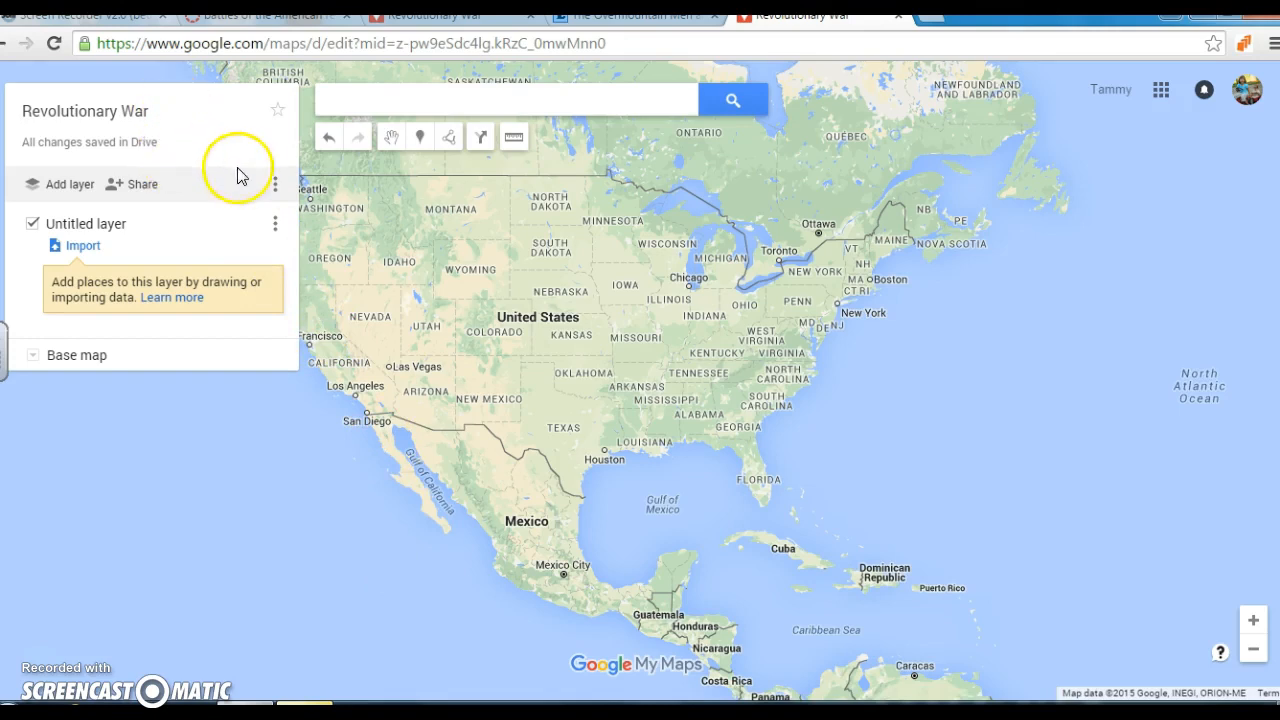
Step: Search the map for the Battle of Kings Mountain and add the Kings Mountain National Military Park result to the map
click(349, 97)
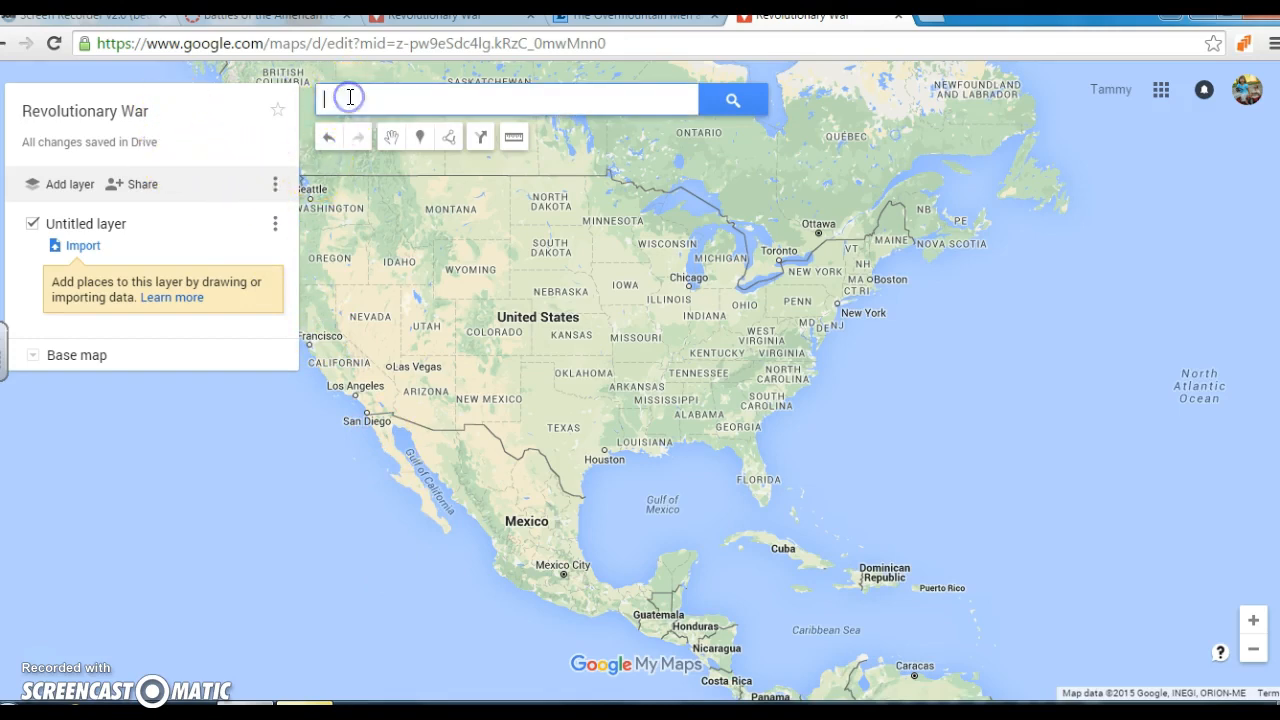
text(Battle)
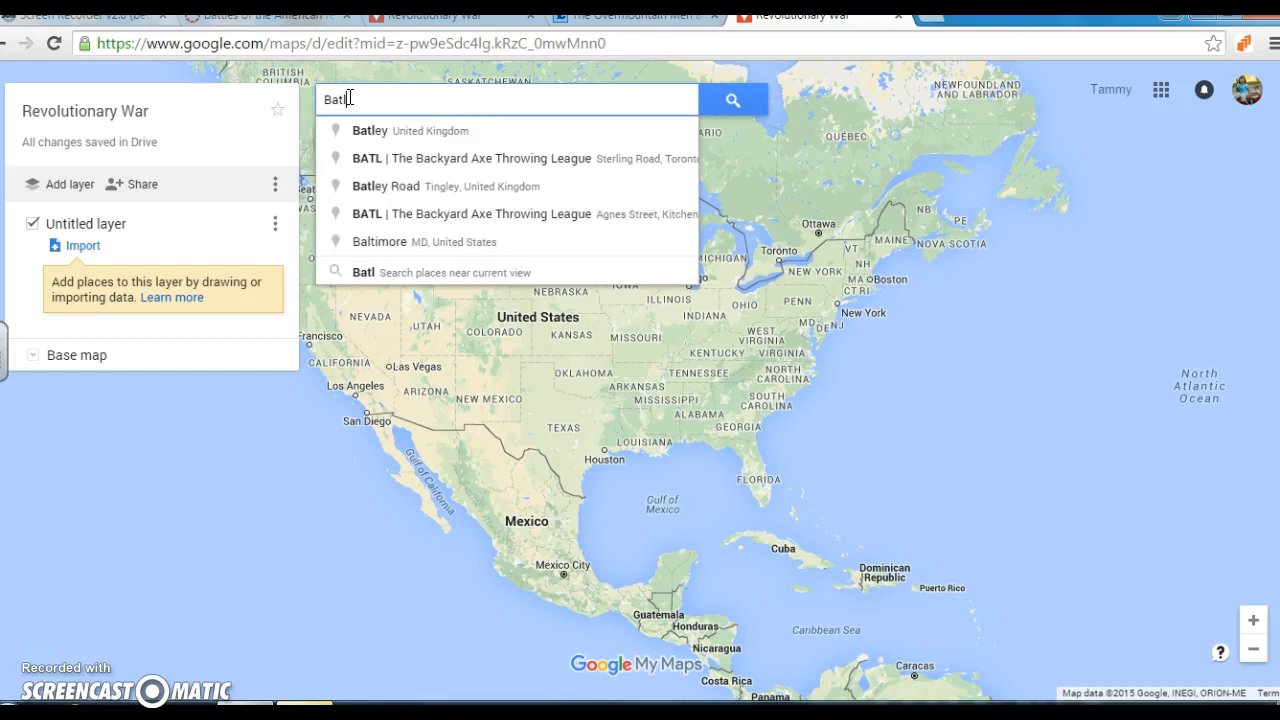
text( of)
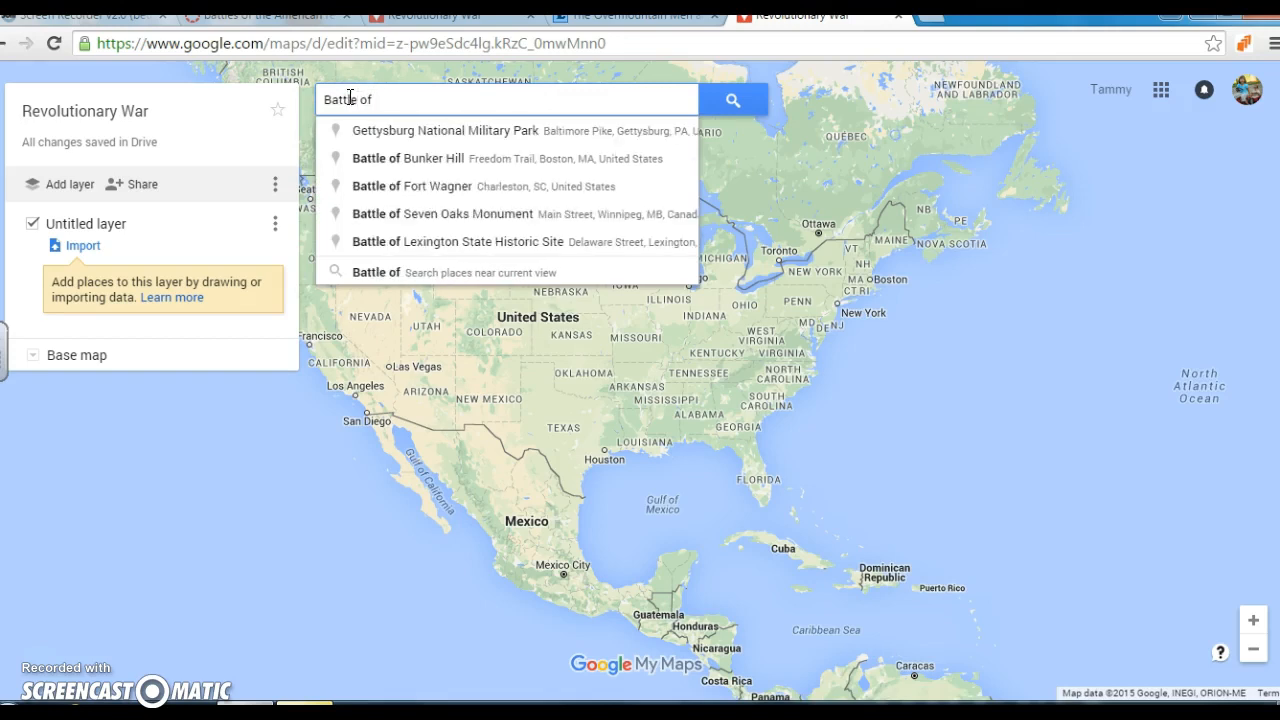
text( kings mou)
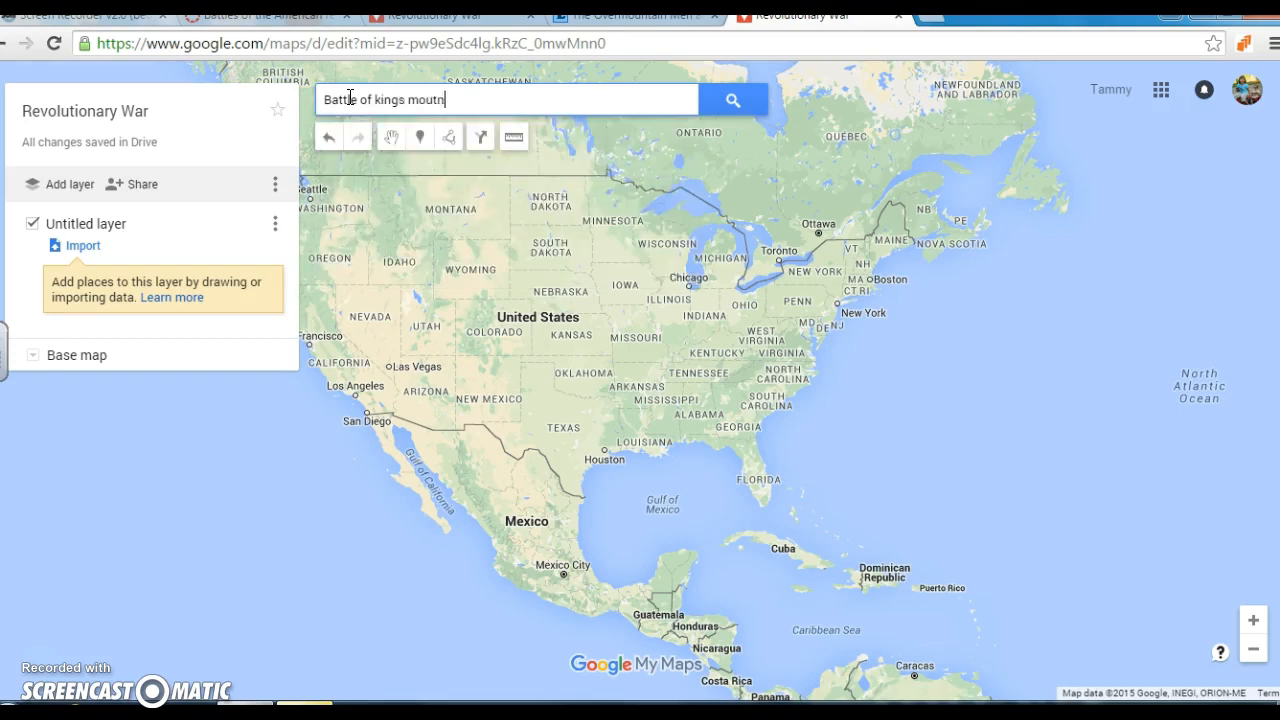
text(tain)
key(Return)
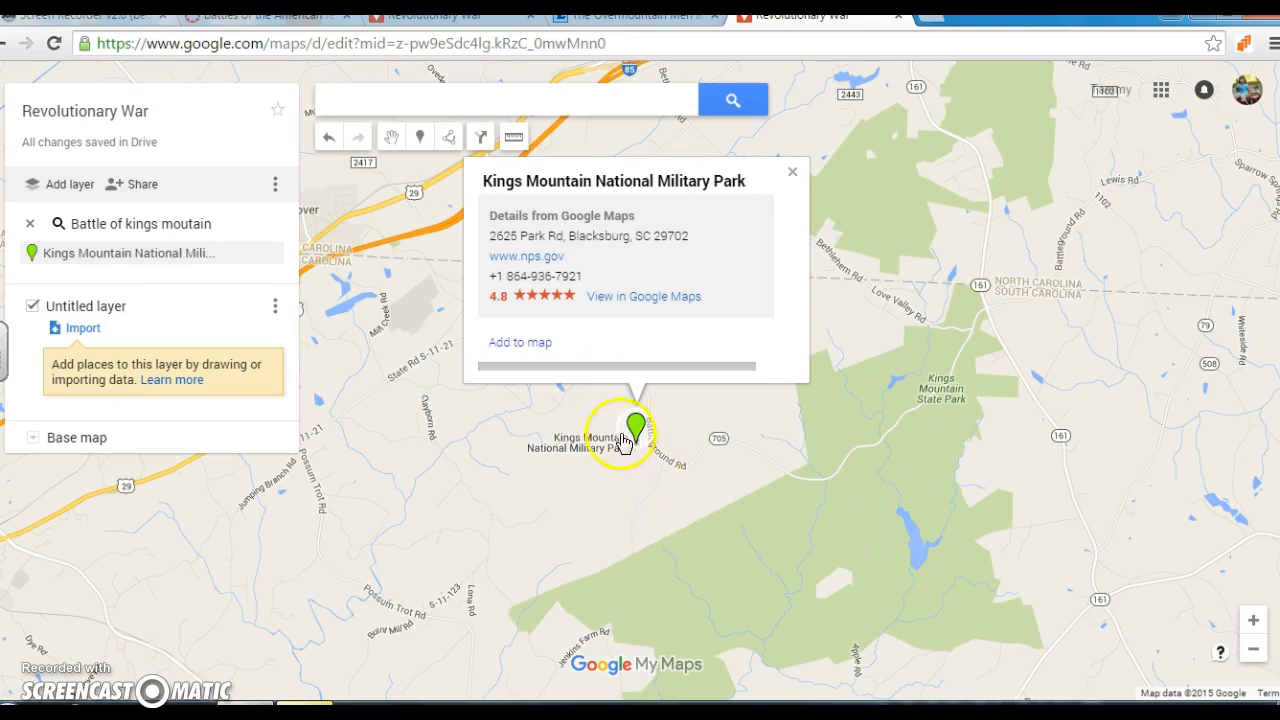
click(520, 343)
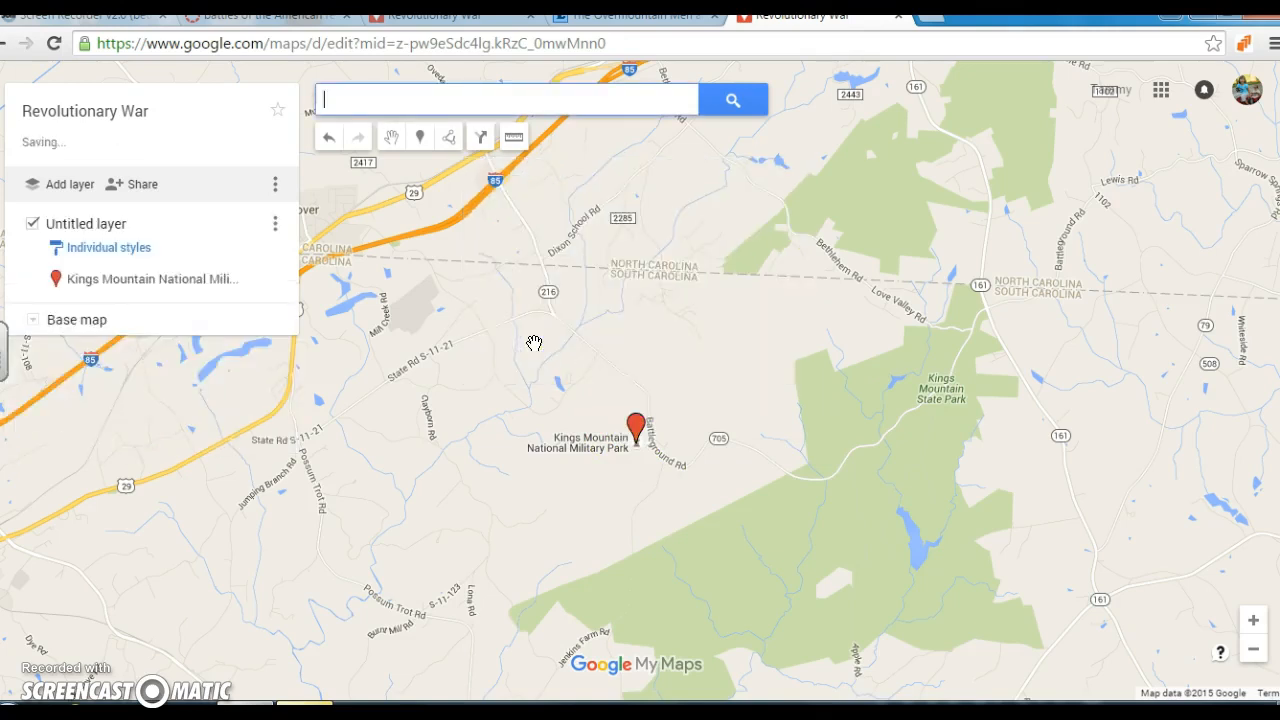
Step: Retitle the Kings Mountain marker "Battle of Kings Mountain" and enter the description "Date, Location, Questions"
click(634, 440)
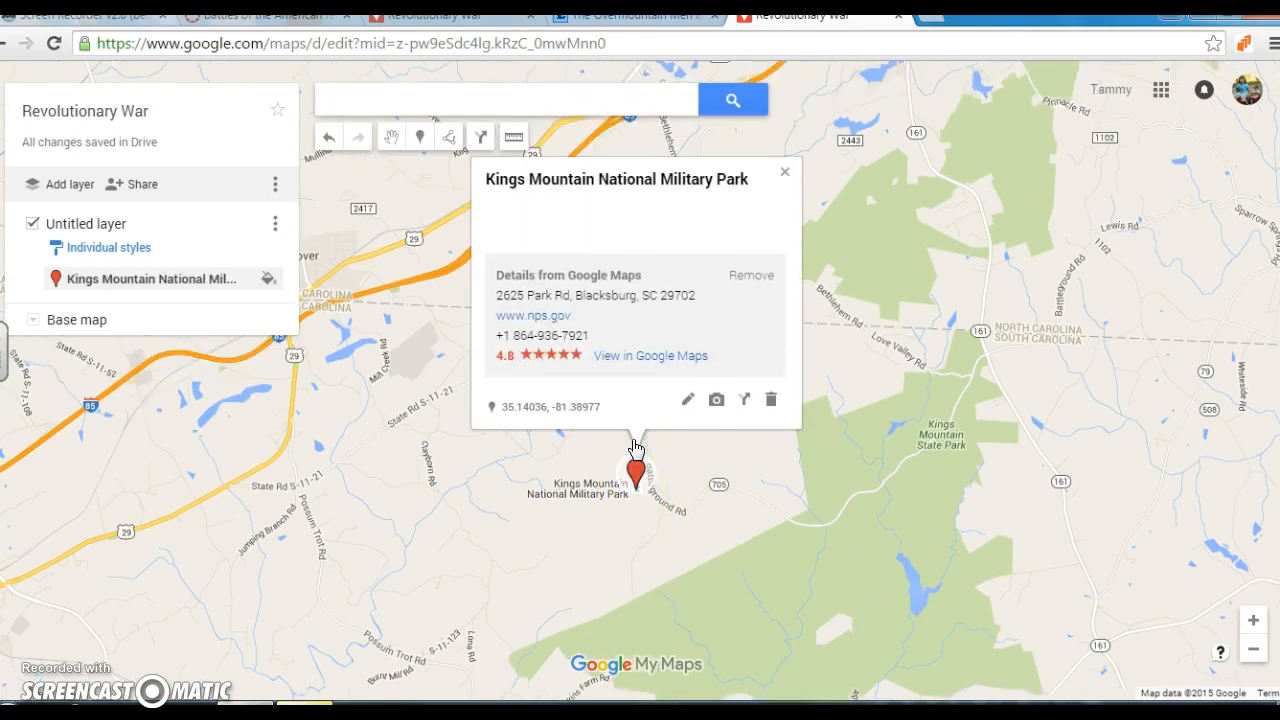
click(688, 404)
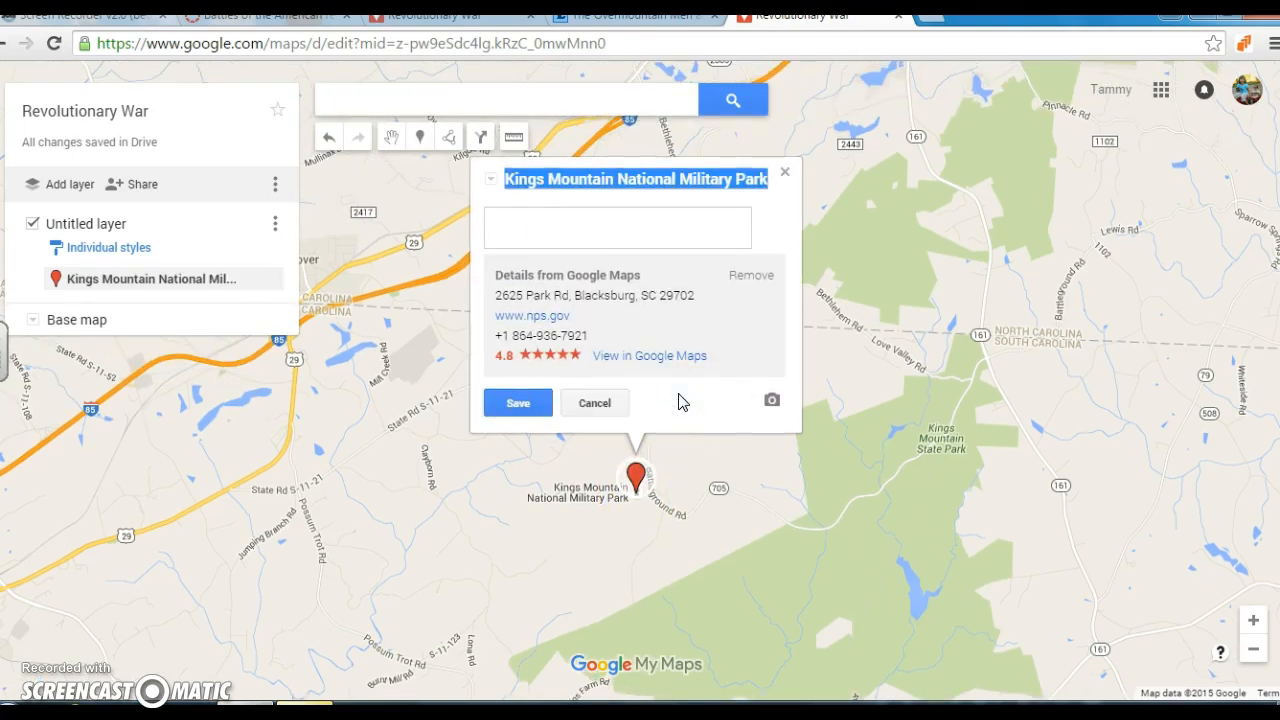
text(Battle )
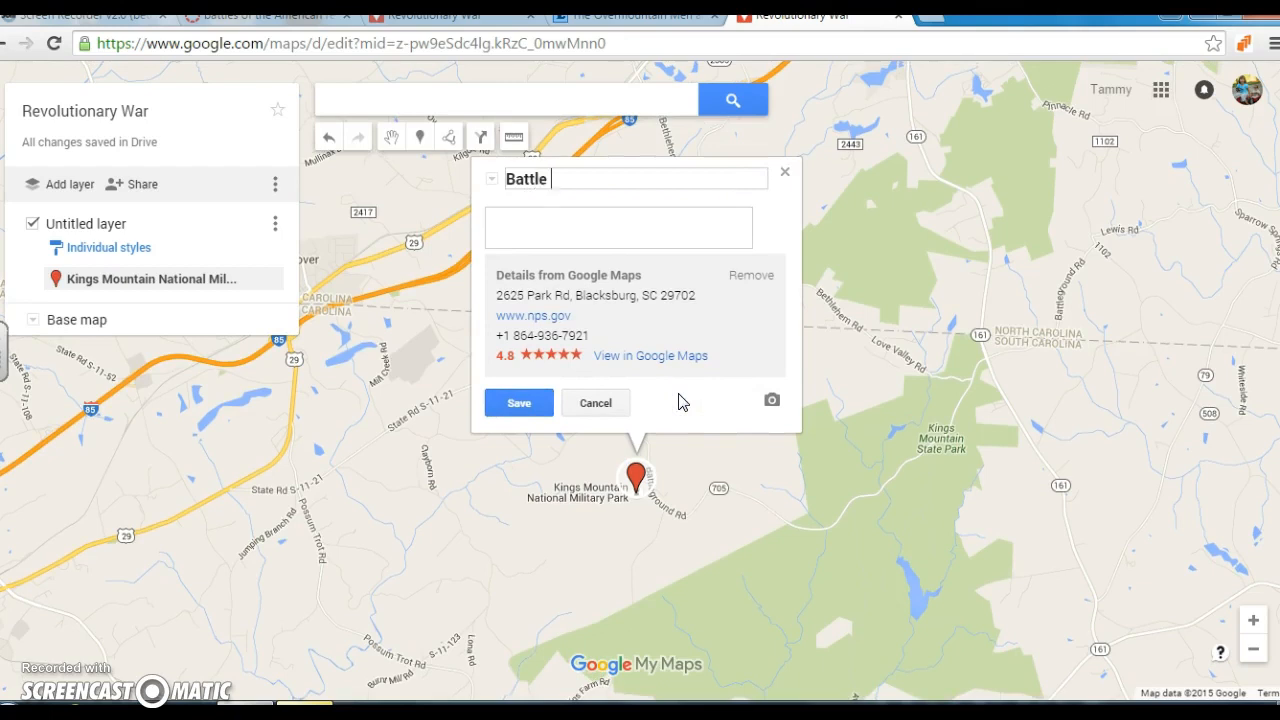
text(of Kings Mountain)
click(527, 222)
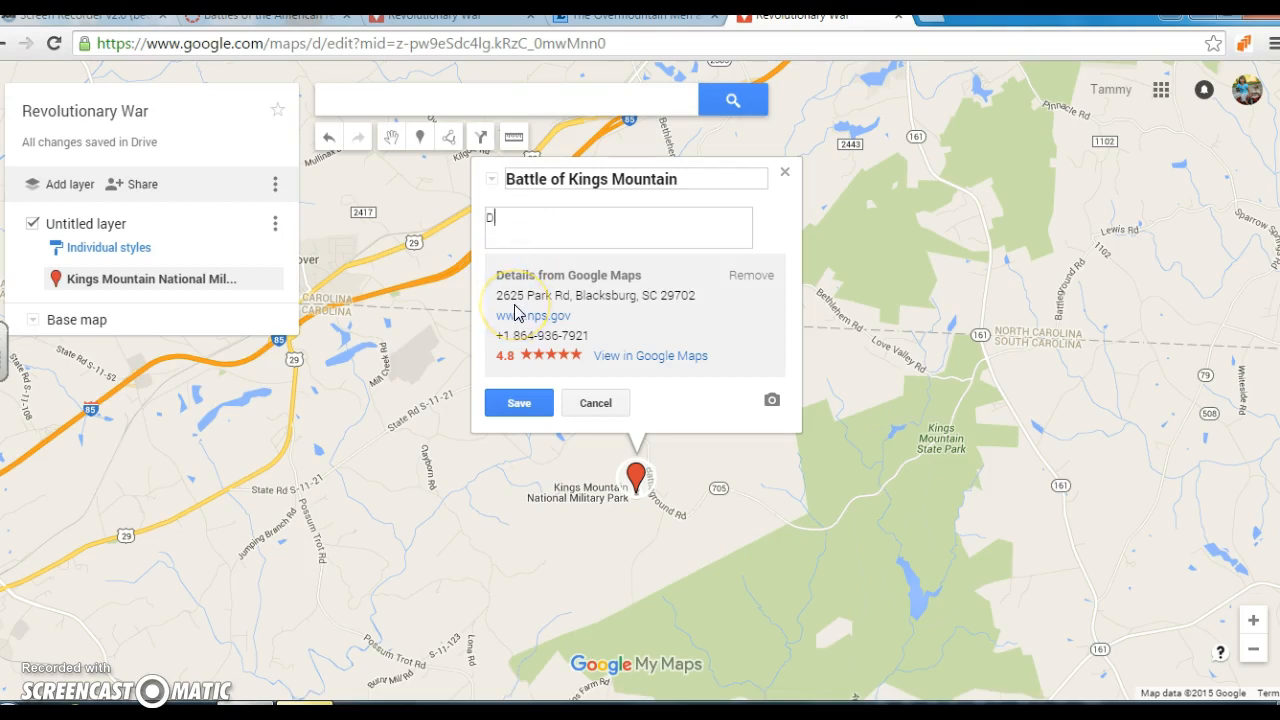
text(ocation, Questions)
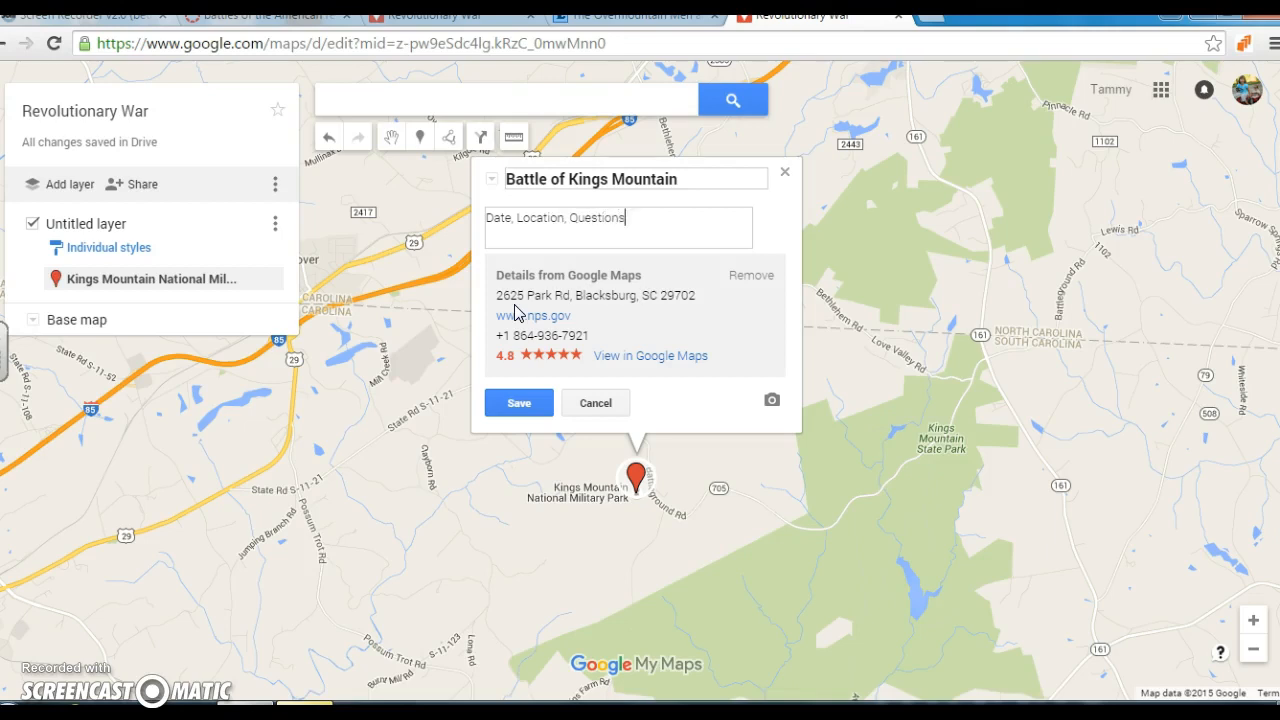
Step: Find images for "battle of kings mountain", attach the colored route map picture to the marker, and save the marker
click(771, 404)
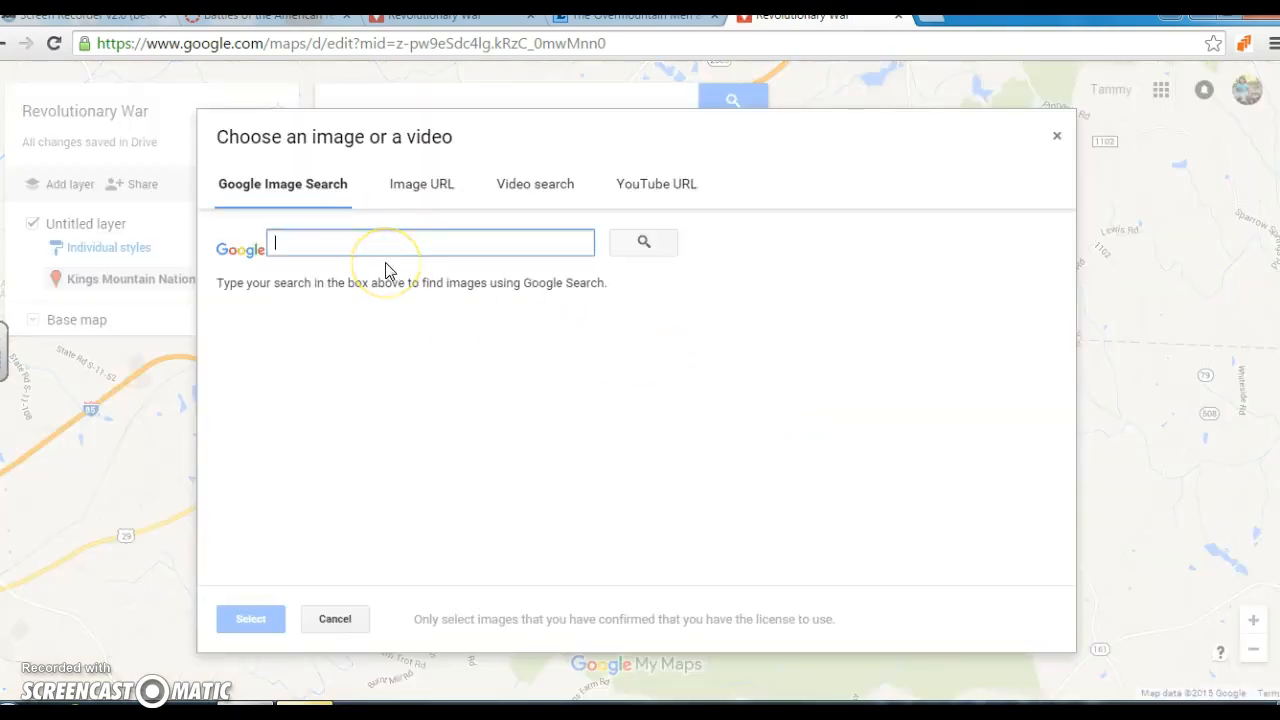
text(battle of k)
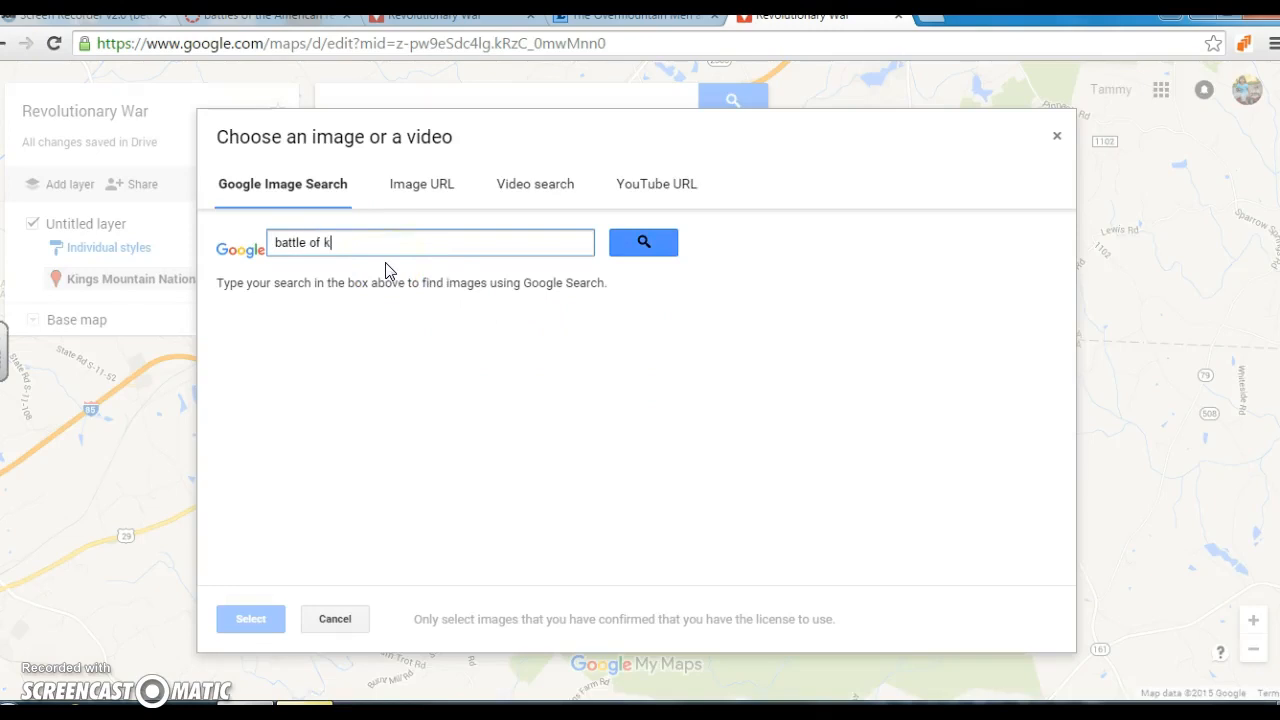
text(ings mount)
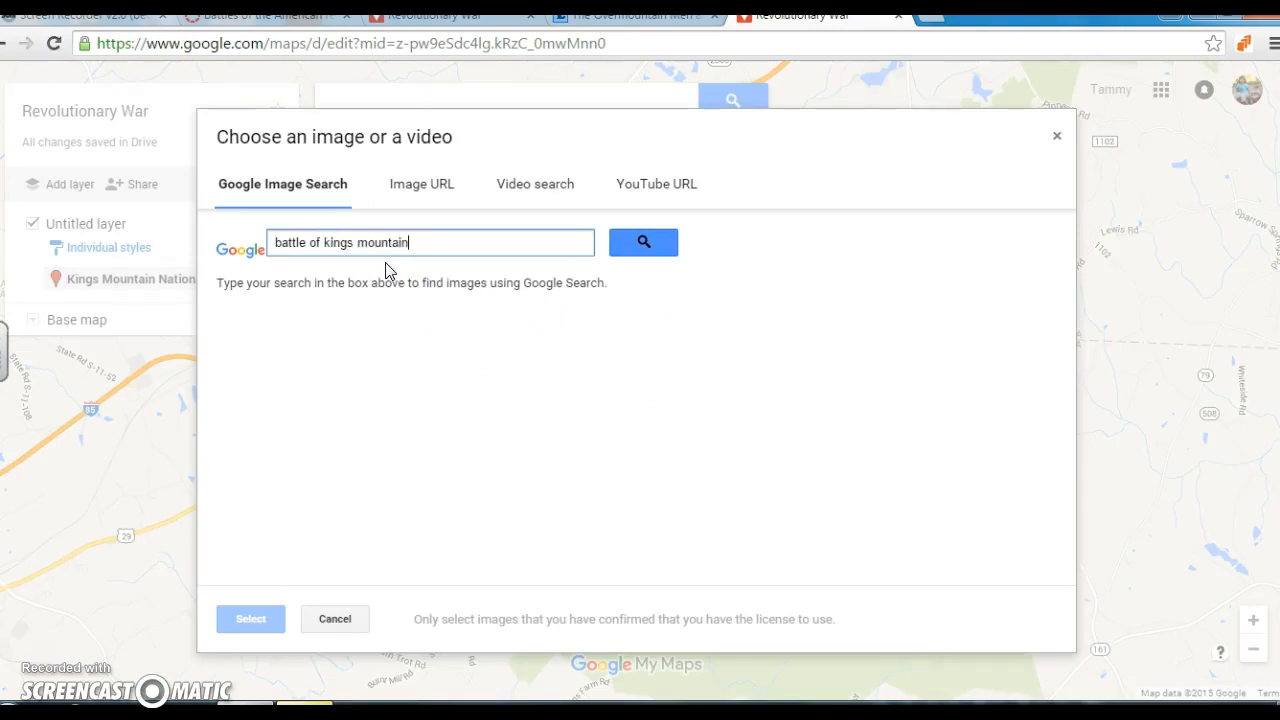
text(ain)
key(Return)
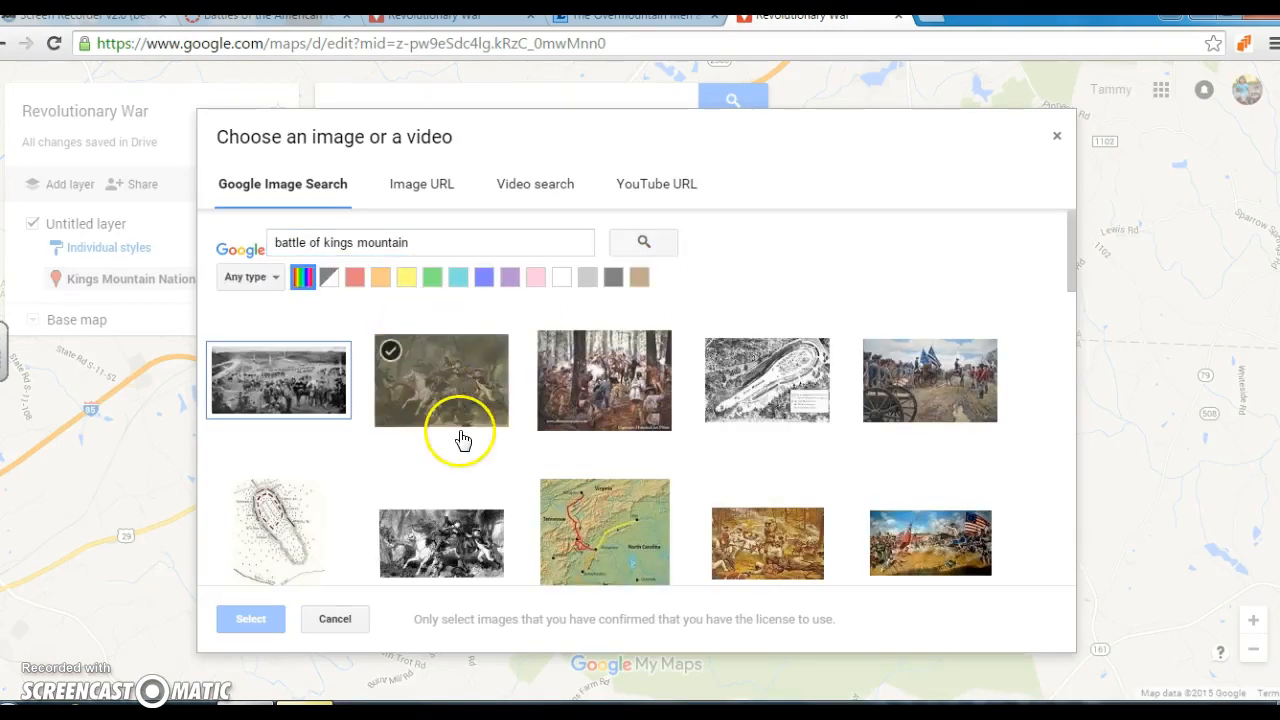
click(621, 538)
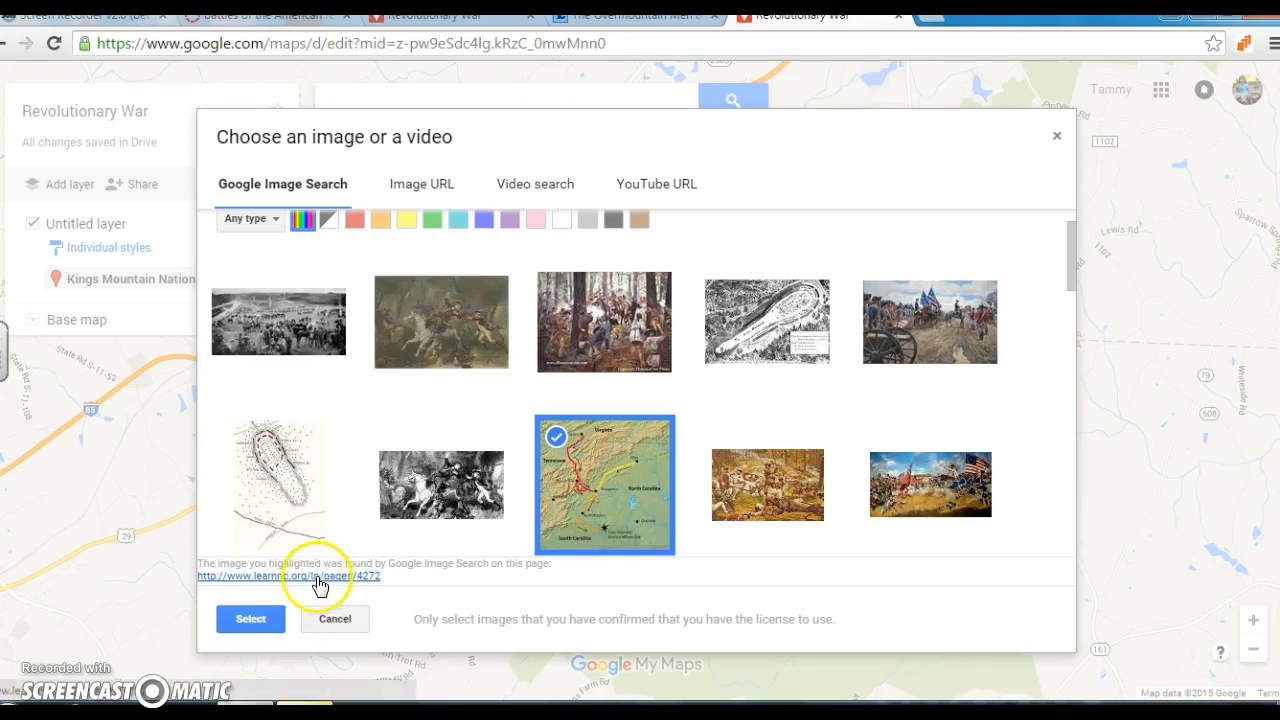
click(262, 619)
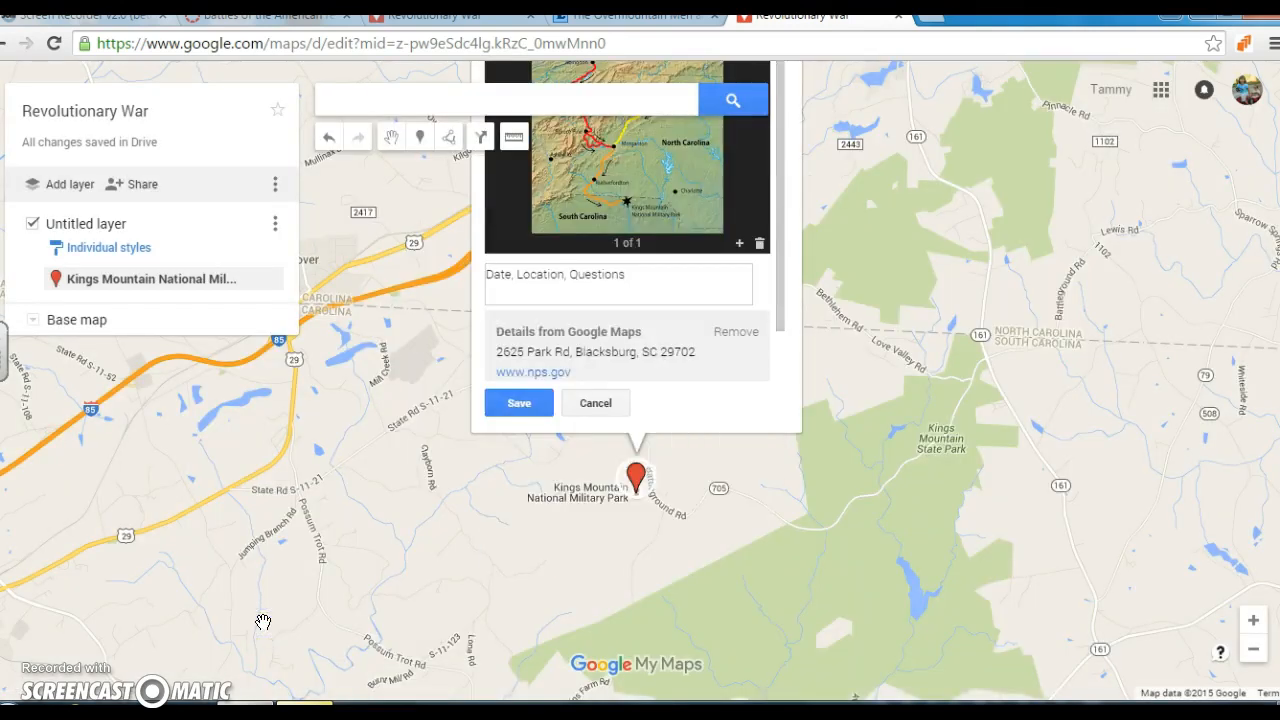
click(518, 404)
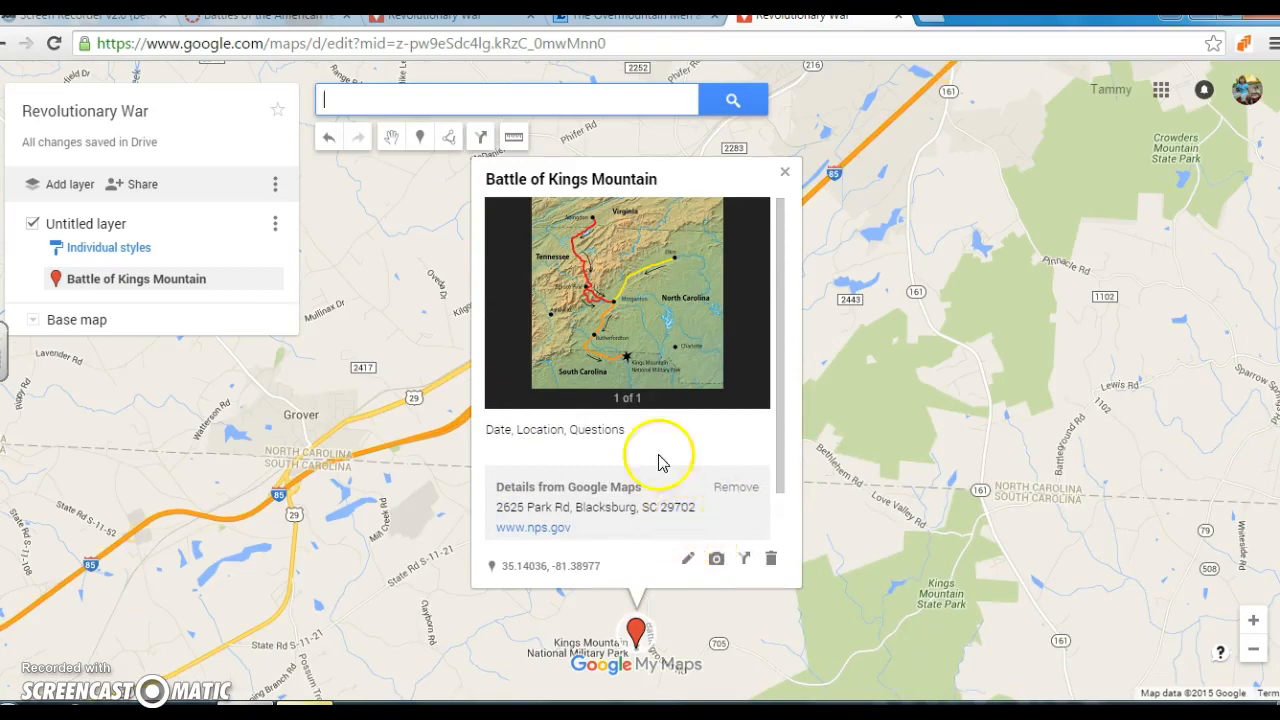
Step: Search the map for "battle of bunker hill" and add the Bunker Hill Monument result to the map
click(342, 97)
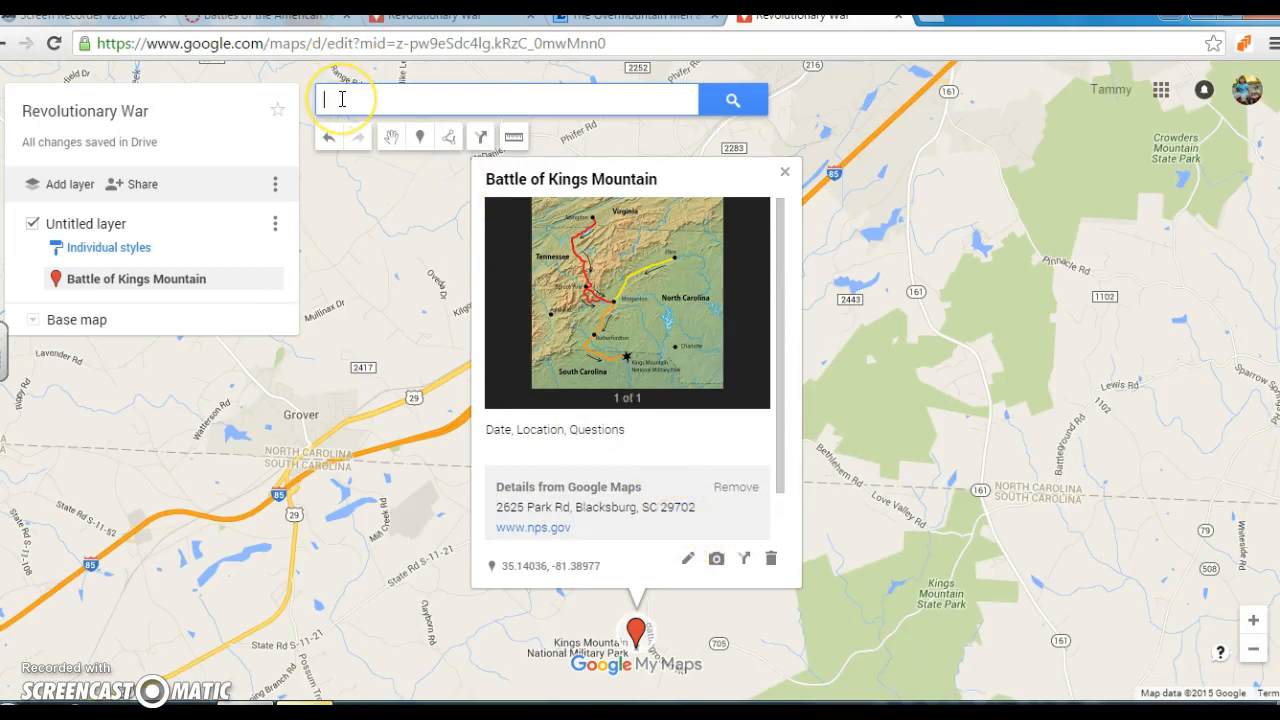
text(battle)
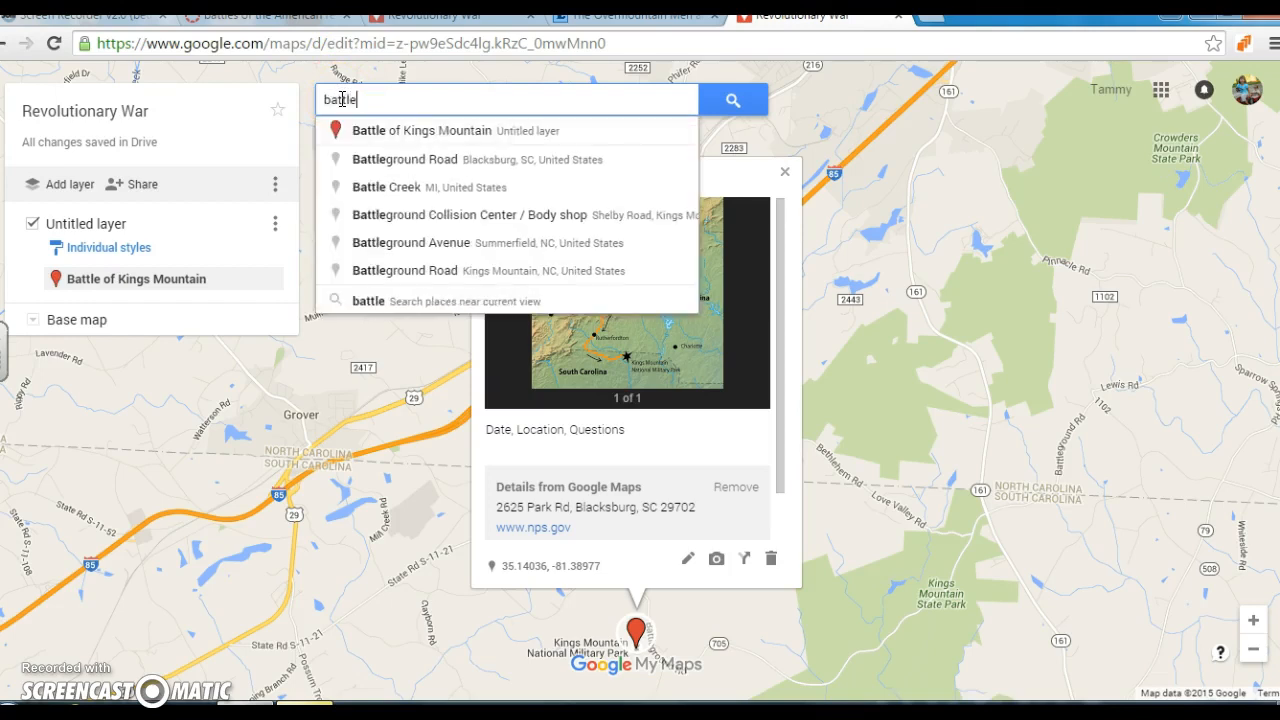
text( of)
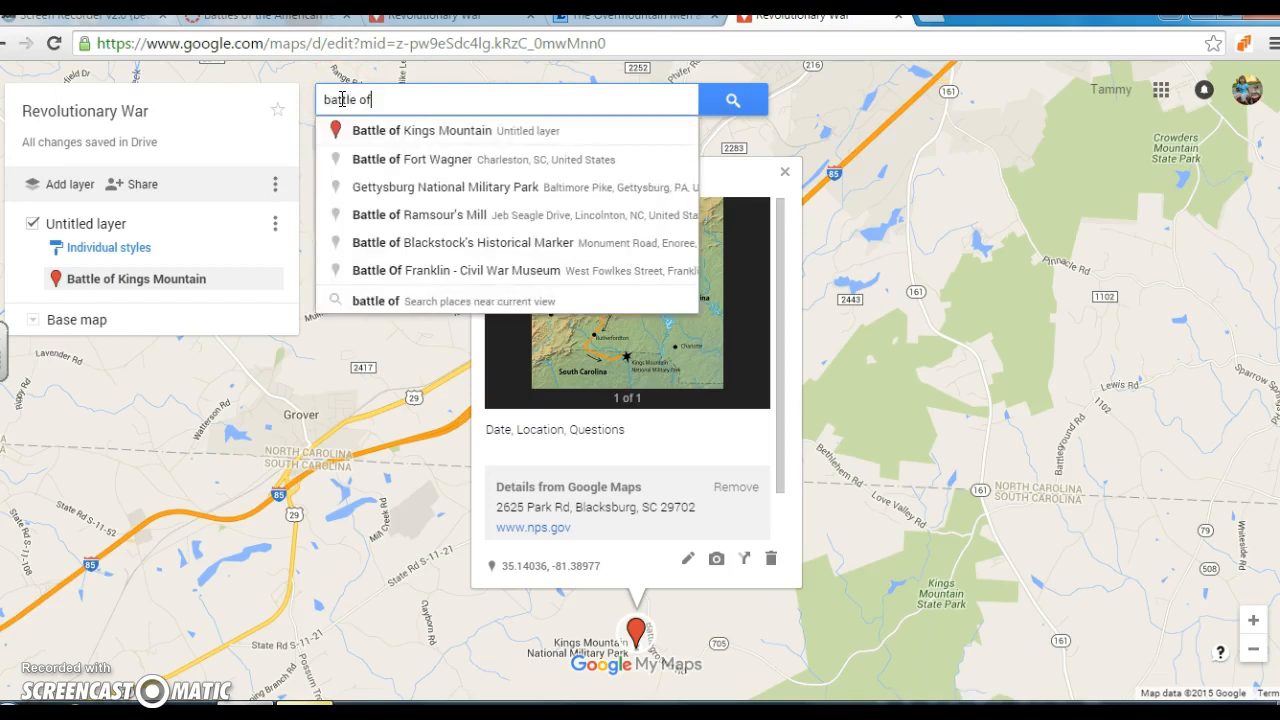
text( bunker hill)
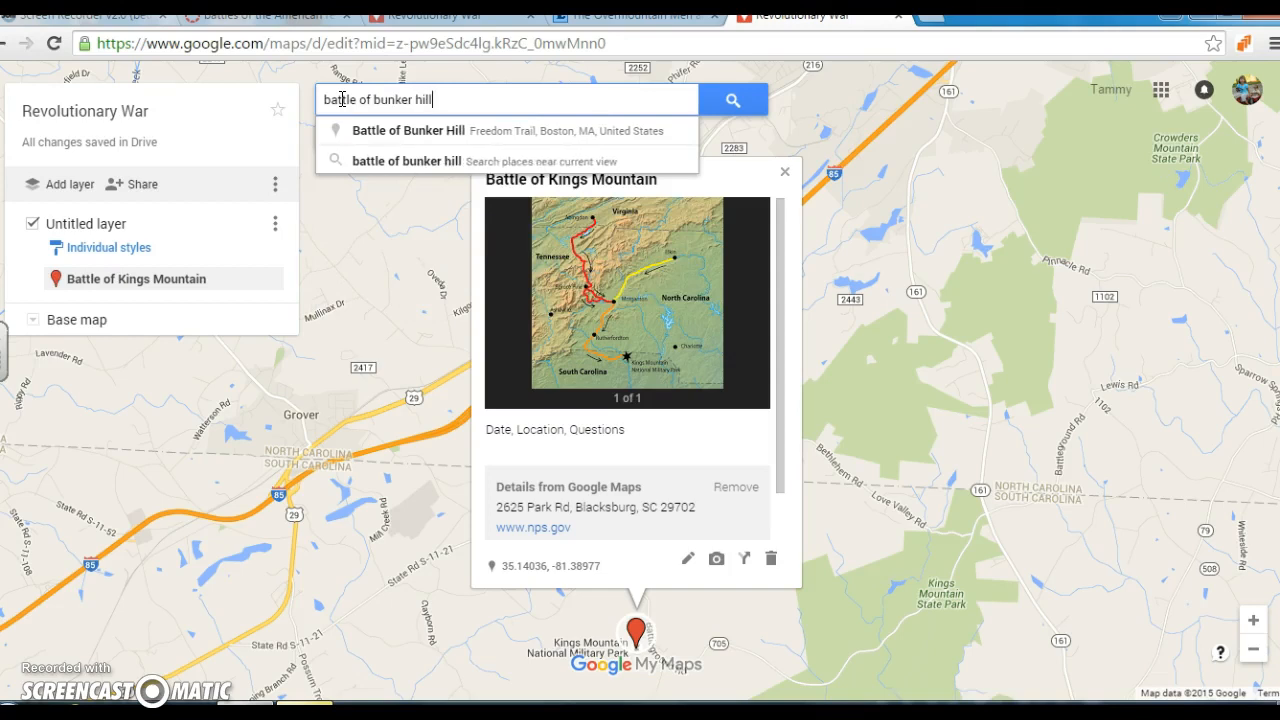
key(Return)
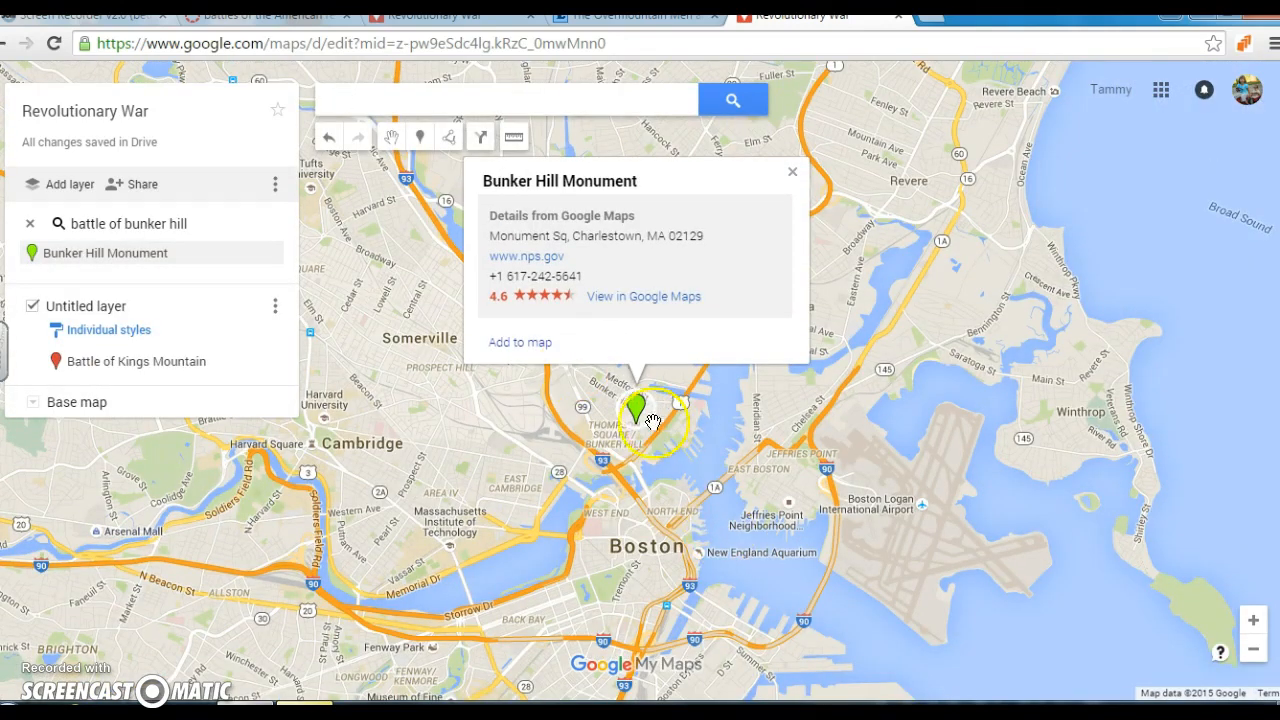
click(525, 344)
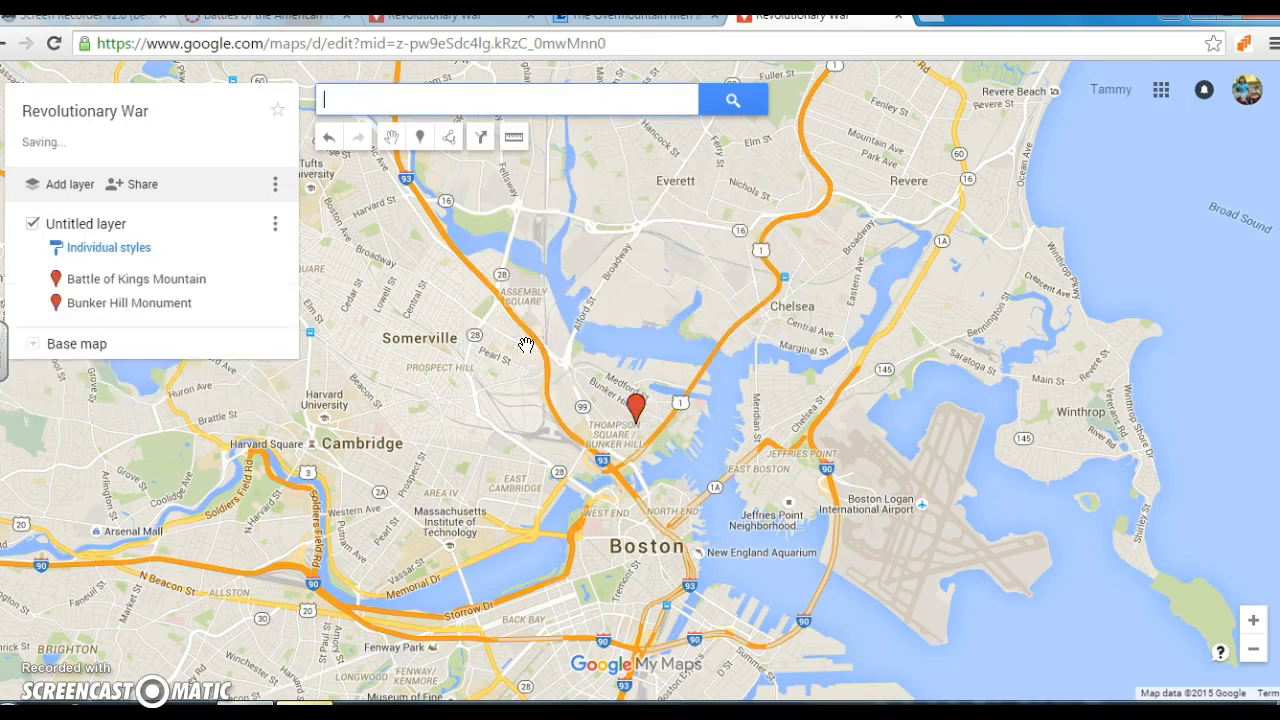
Step: Retitle the Bunker Hill Monument marker "Battle of Bunker Hill" and enter the description "Date, Location, and Questions"
click(636, 406)
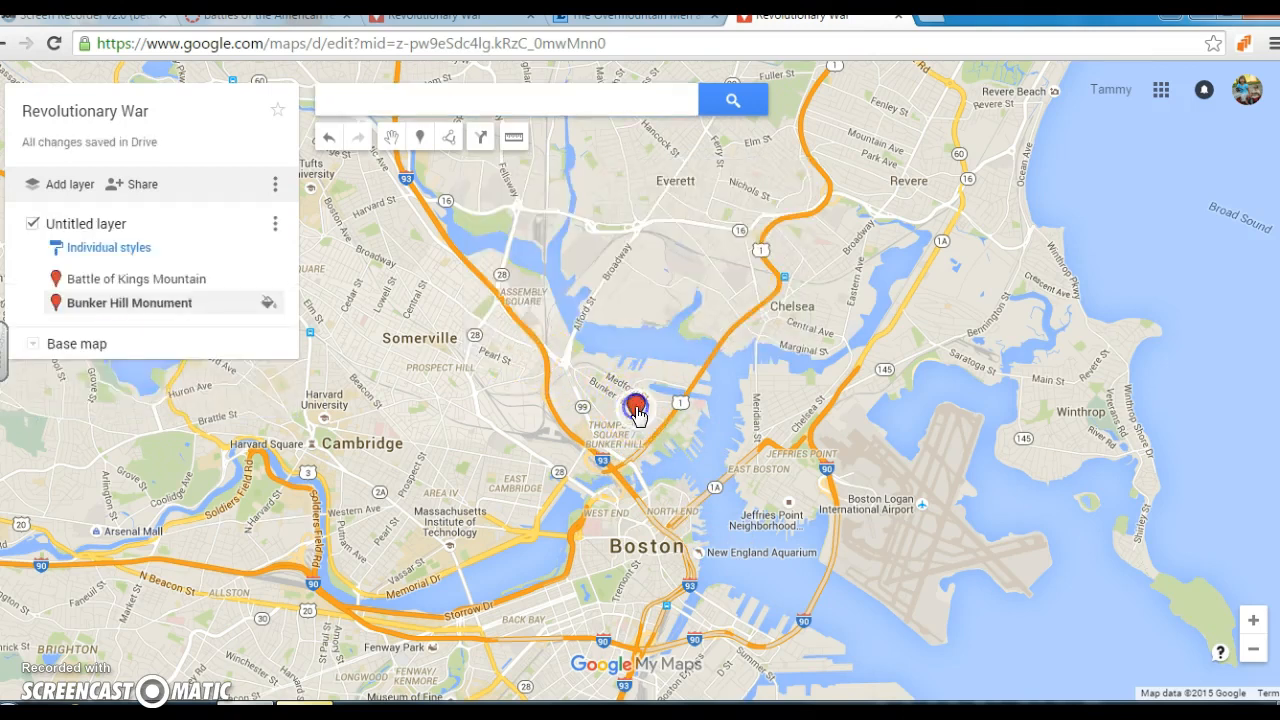
click(687, 400)
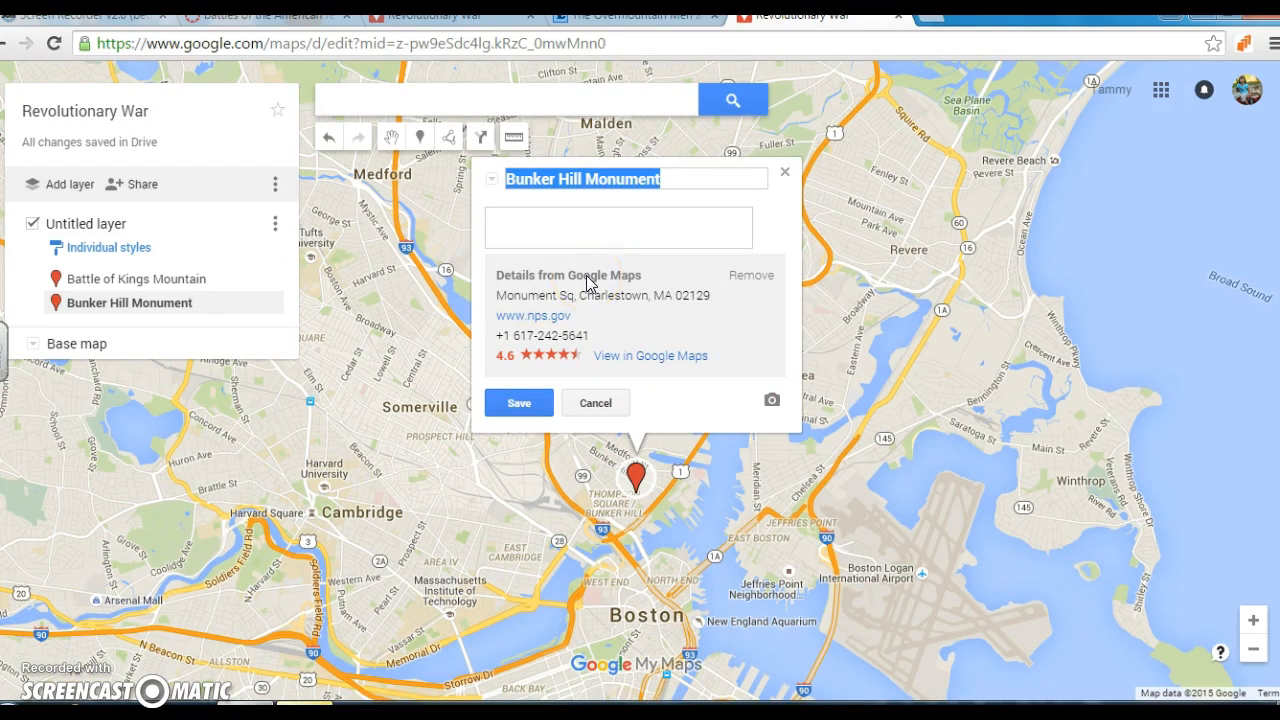
text(Bat)
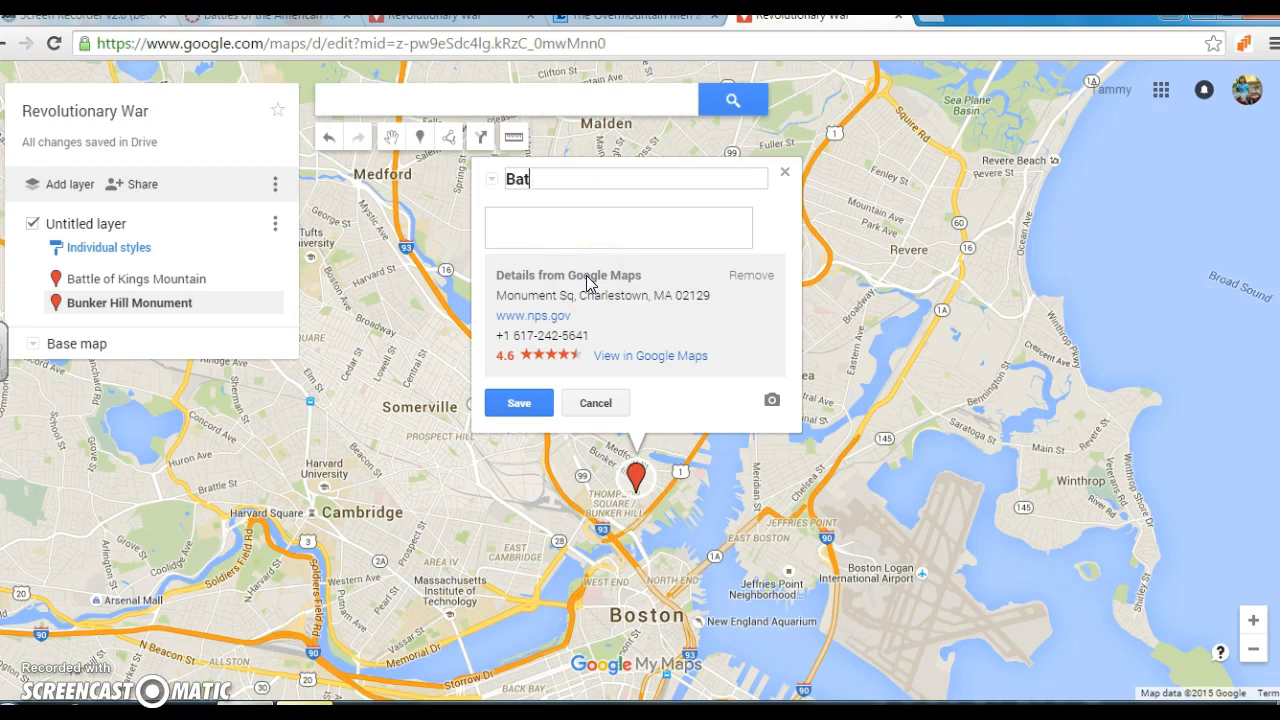
text(tle of Bunker Hill)
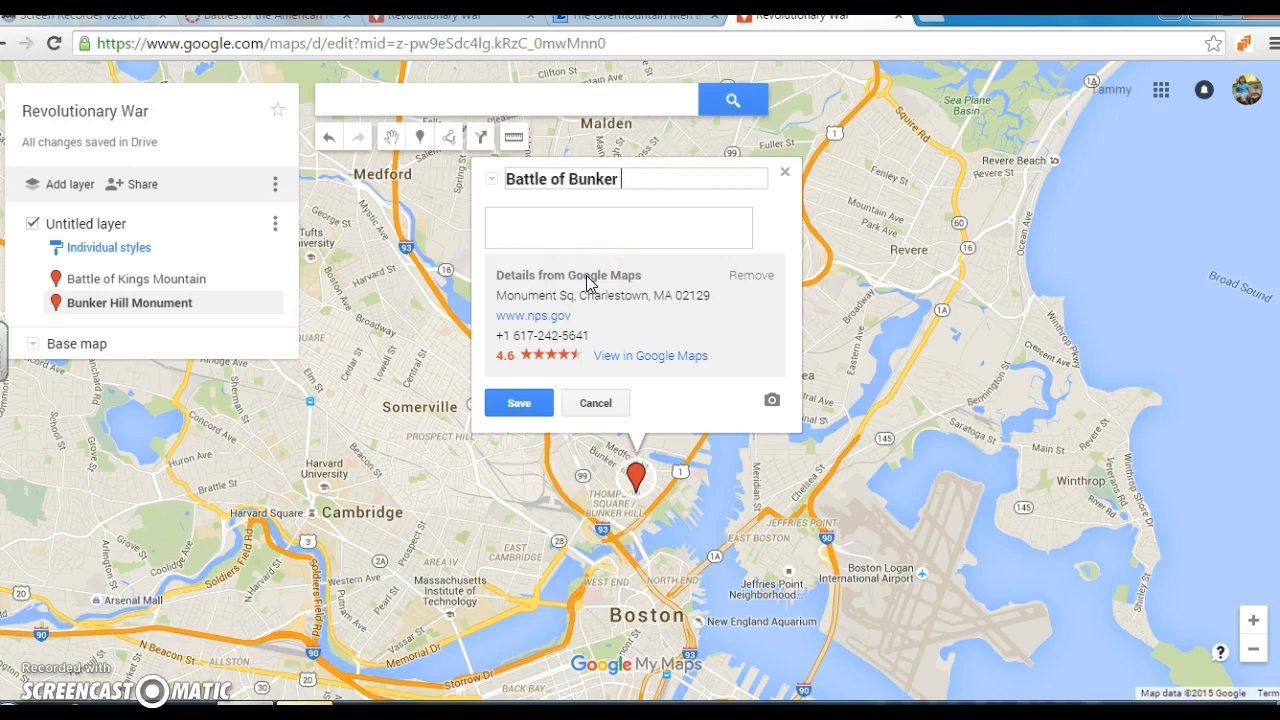
click(518, 232)
text(Date, Location, and Quetions)
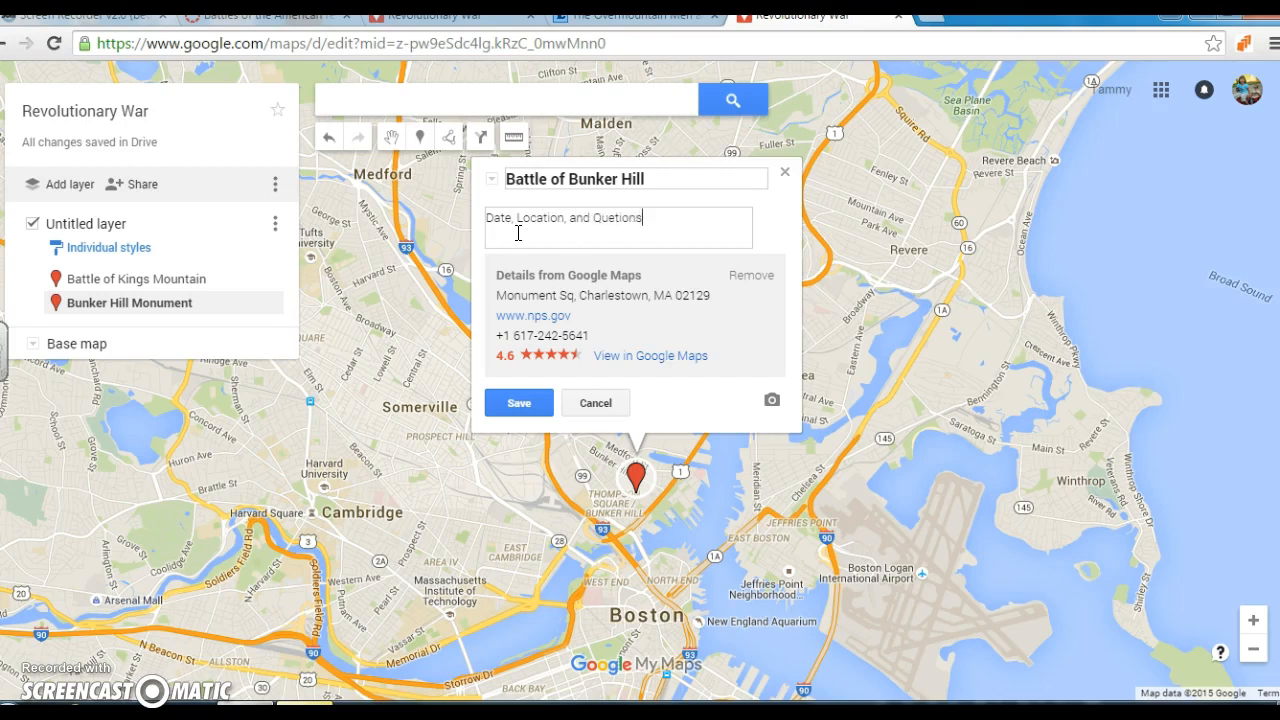
key(BackSpace)
key(BackSpace)
key(BackSpace)
key(BackSpace)
key(BackSpace)
text(stions)
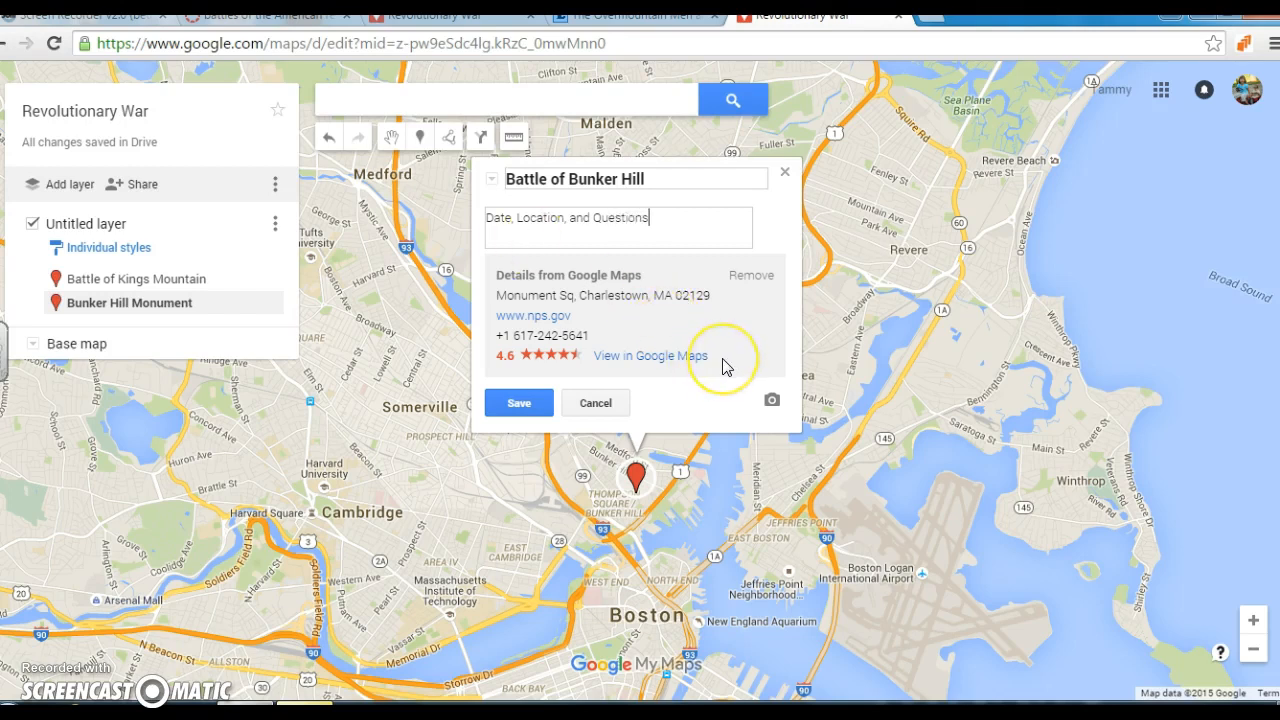
Step: Find images for "Battle of Bunker Hill", attach the painting of redcoats charging uphill to the marker, save the marker and close its card
click(772, 401)
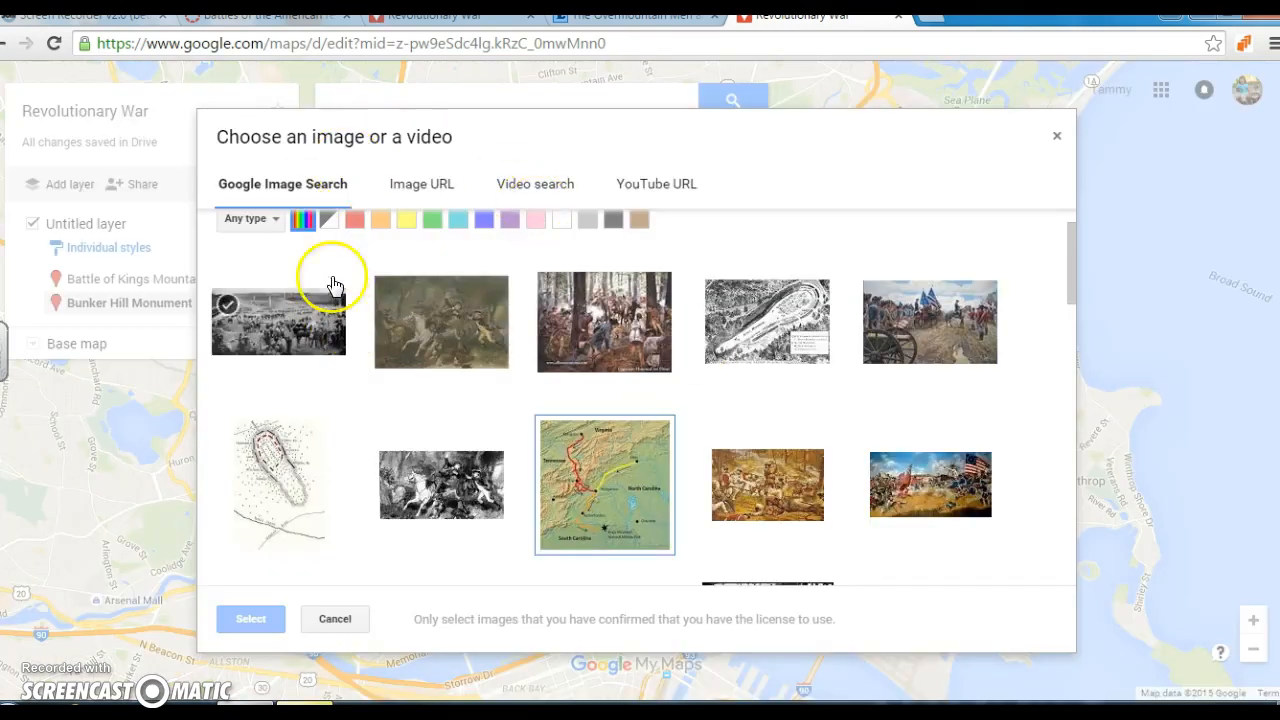
click(276, 185)
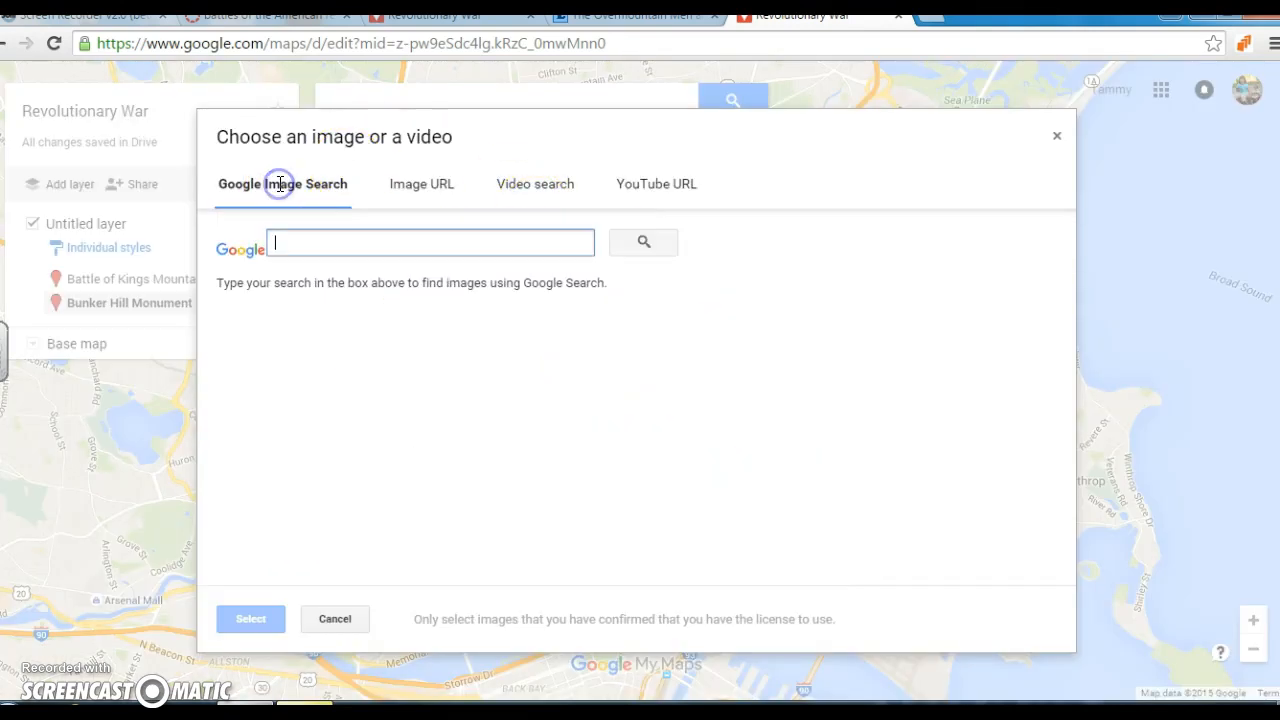
click(290, 244)
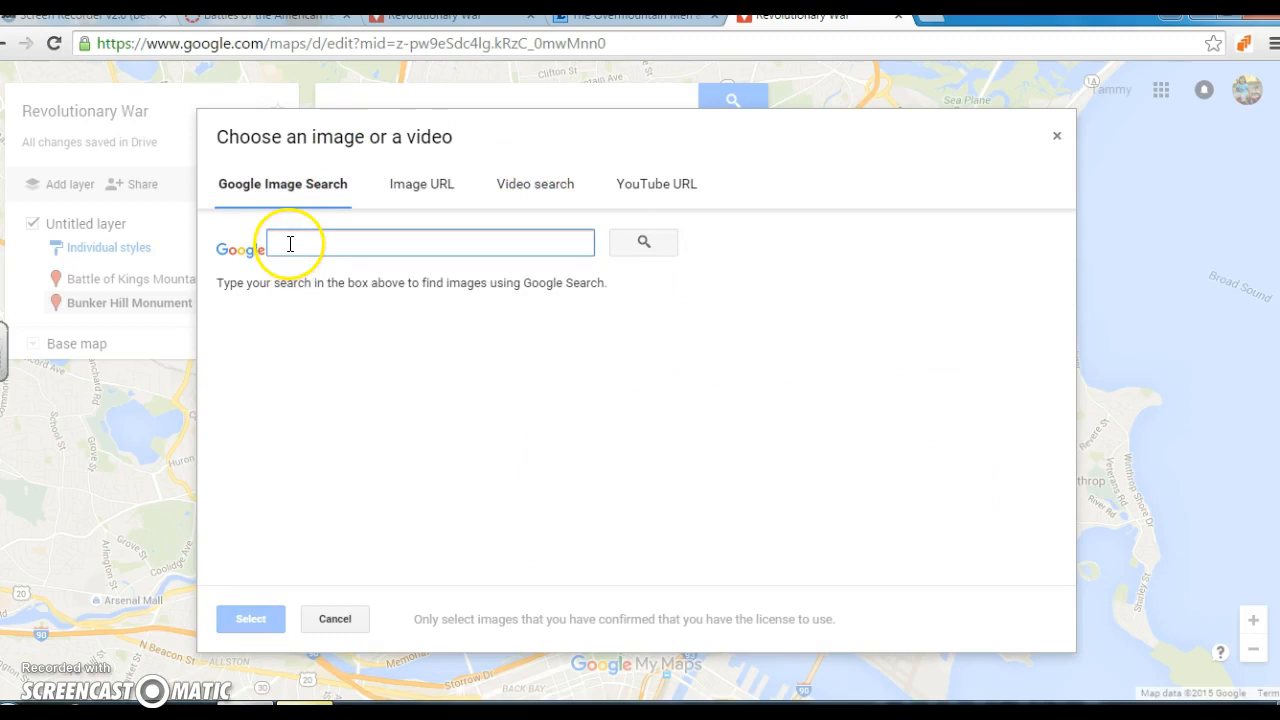
text(Battl eof)
key(BackSpace)
key(BackSpace)
key(BackSpace)
text(e of Bunker Hill)
key(Return)
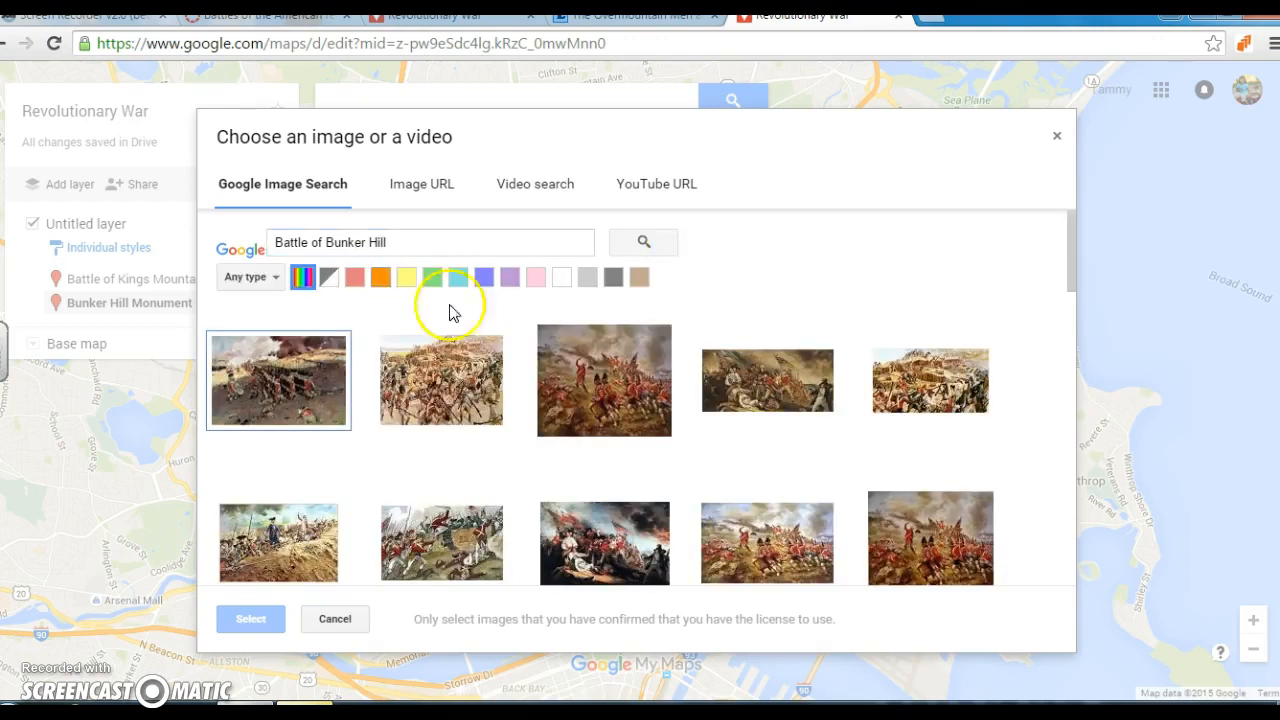
click(548, 375)
click(251, 618)
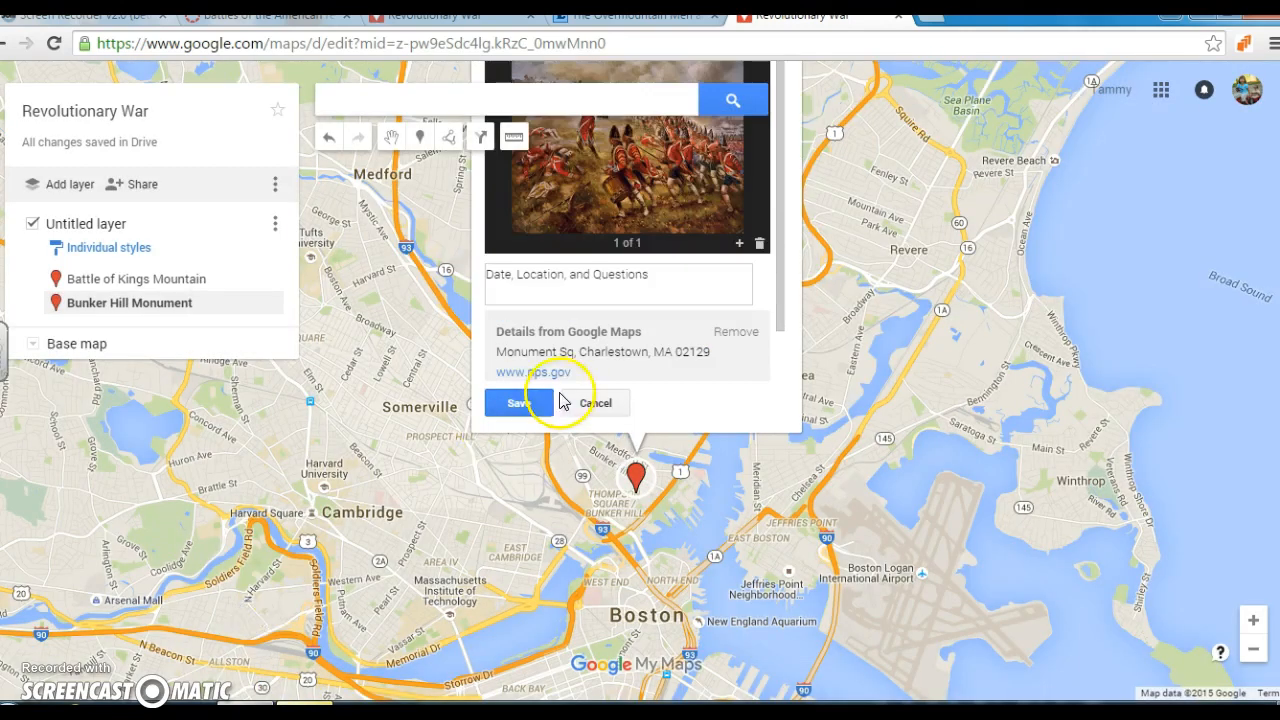
click(530, 403)
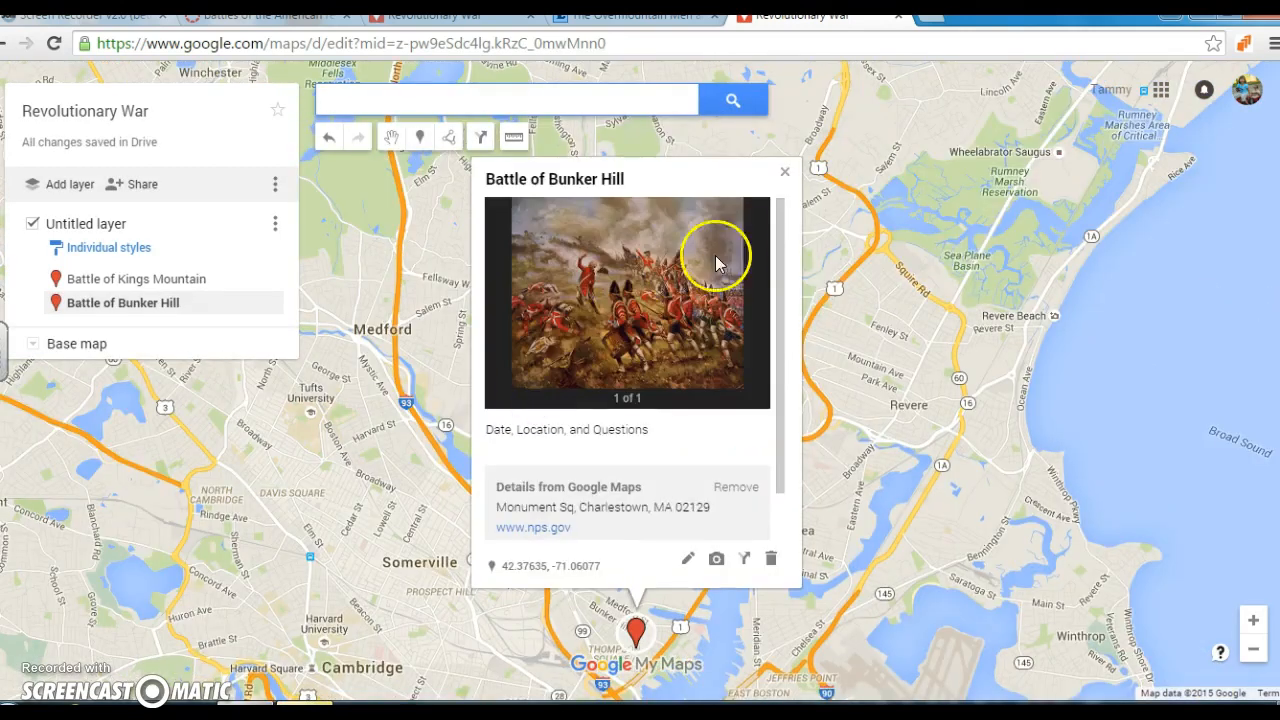
click(784, 175)
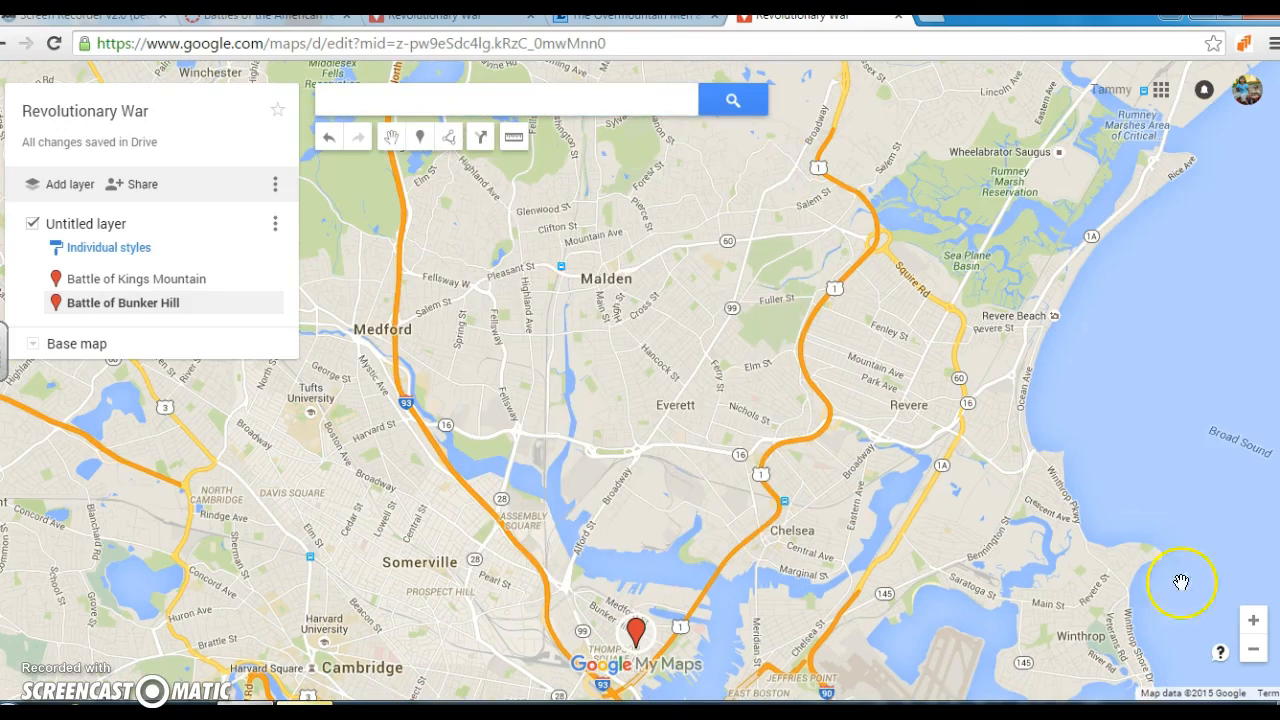
Step: Zoom the map out to the eastern United States to view the Bunker Hill and Kings Mountain markers together
click(1254, 652)
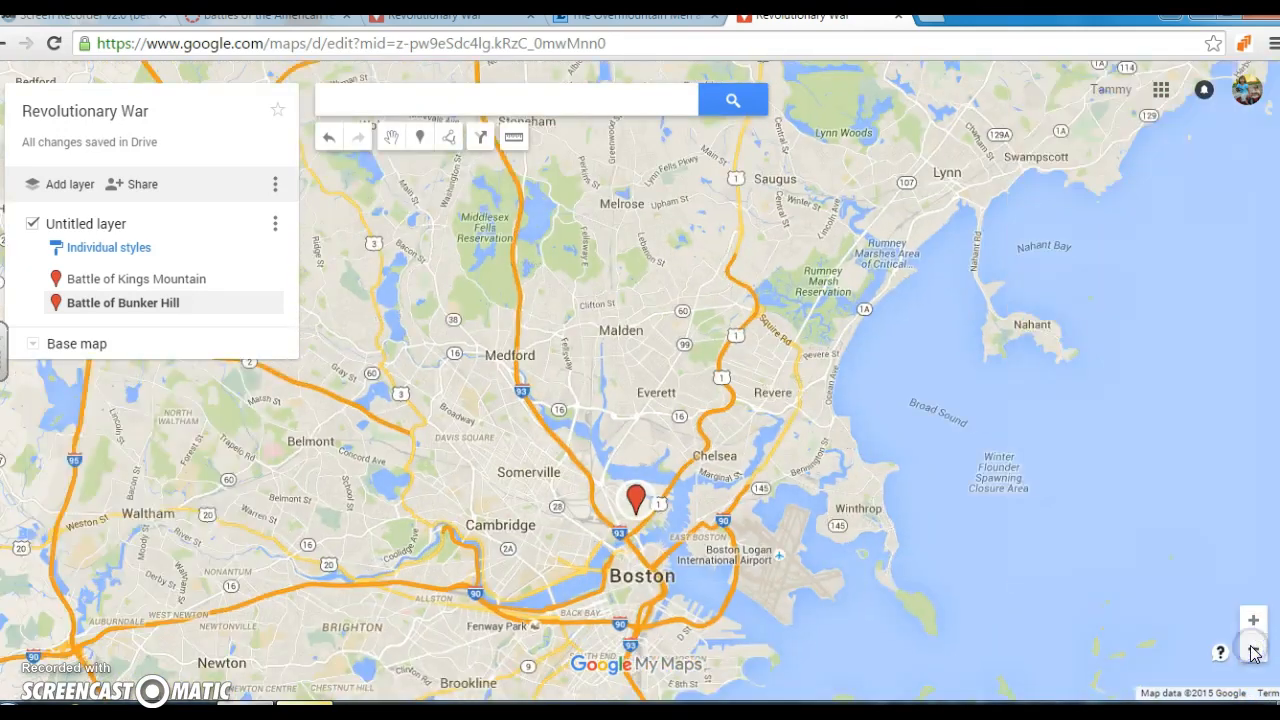
click(1254, 652)
click(1254, 652)
click(1254, 652)
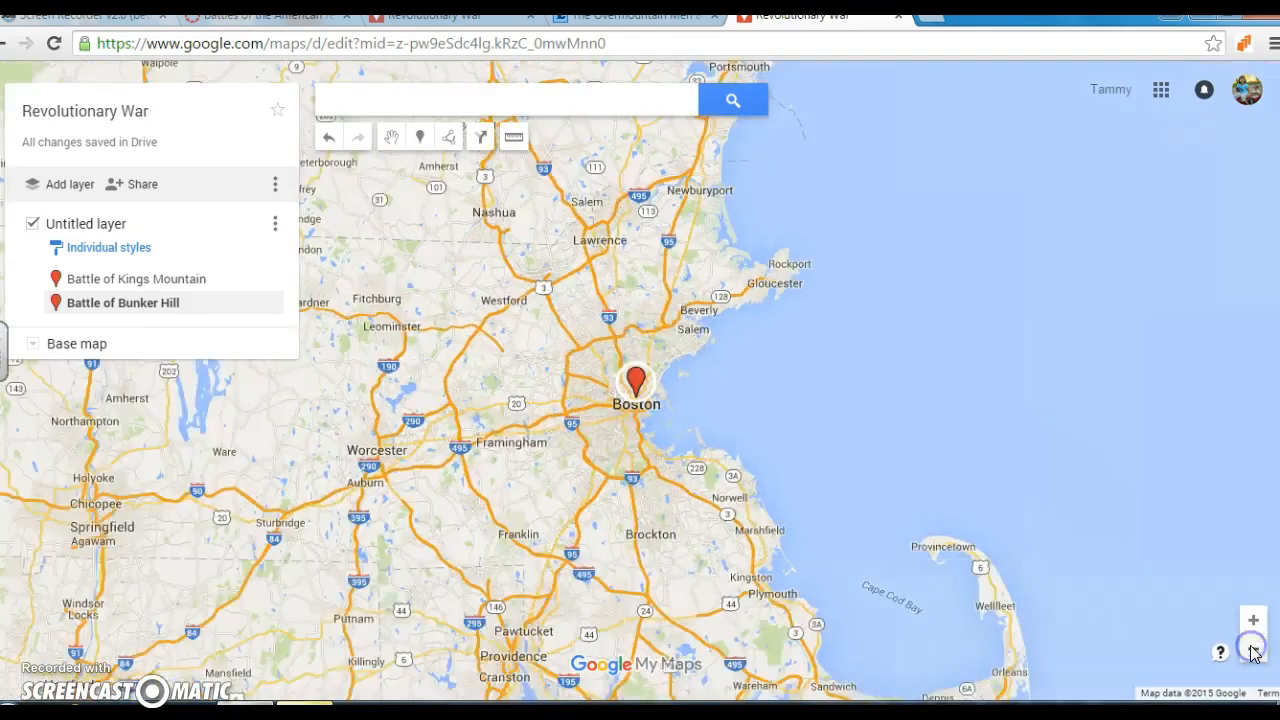
click(1254, 652)
click(1254, 652)
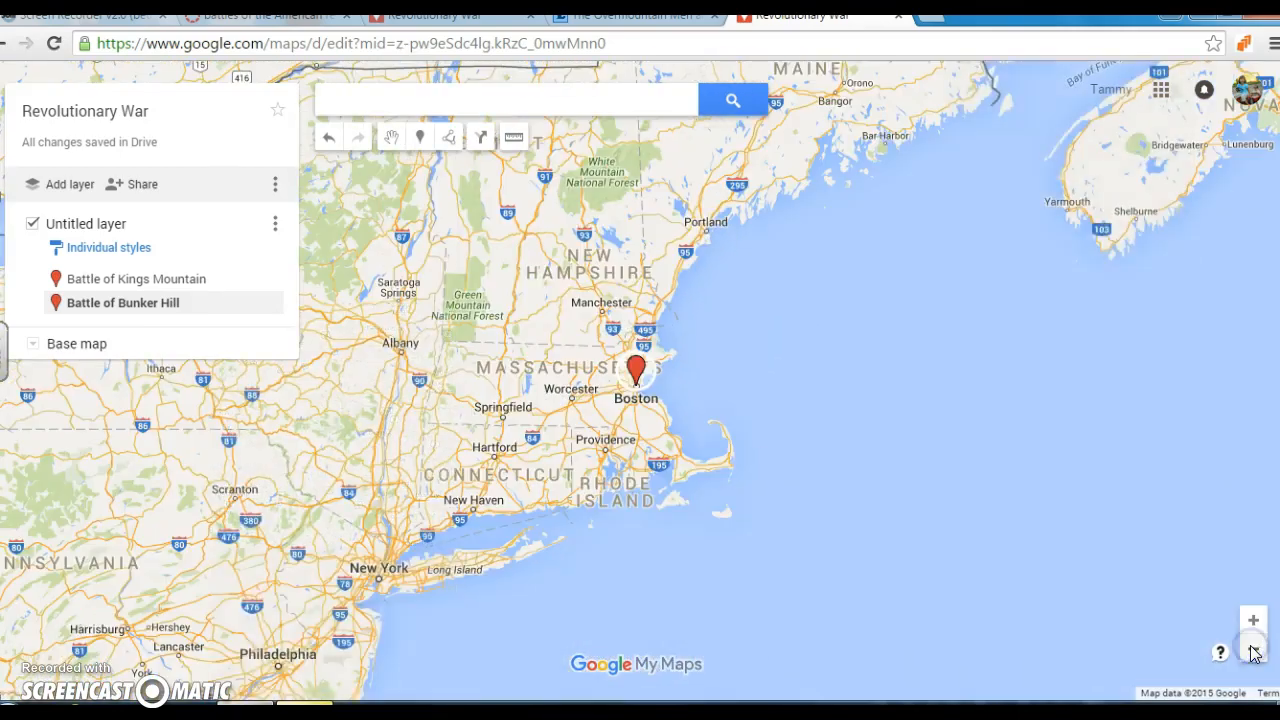
click(1254, 652)
click(1254, 652)
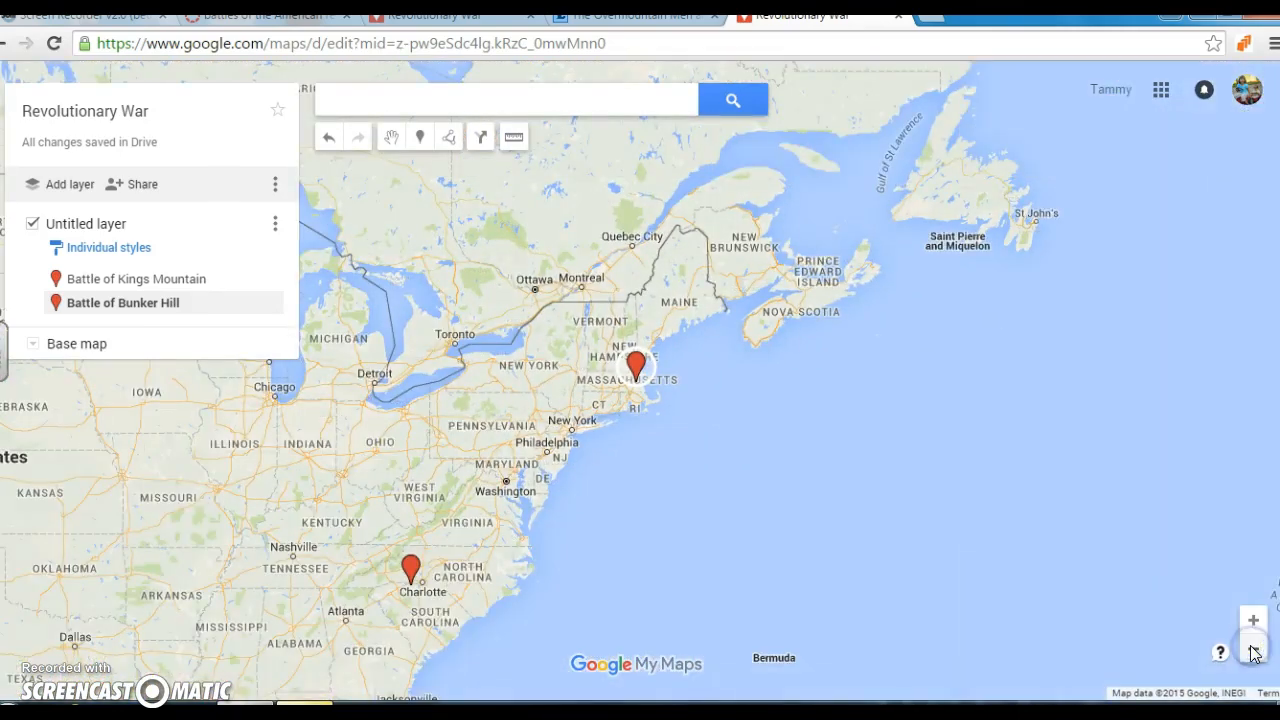